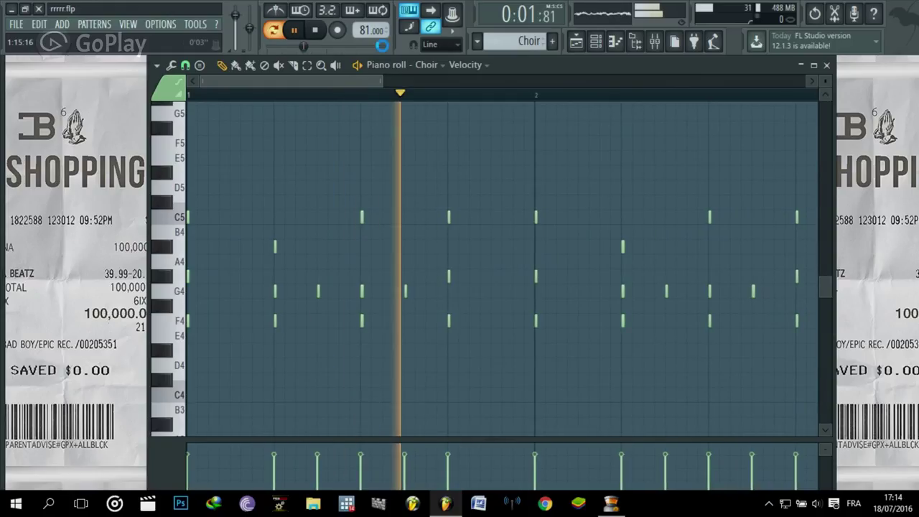
- In the Choir track's parametric EQ, raise the band 1 high-pass frequency slightly above 190 Hz and lower band 7, ending with playback stopped
mouse_move(462, 438)
mouse_down()
mouse_move(463, 482)
mouse_move(459, 453)
mouse_up()
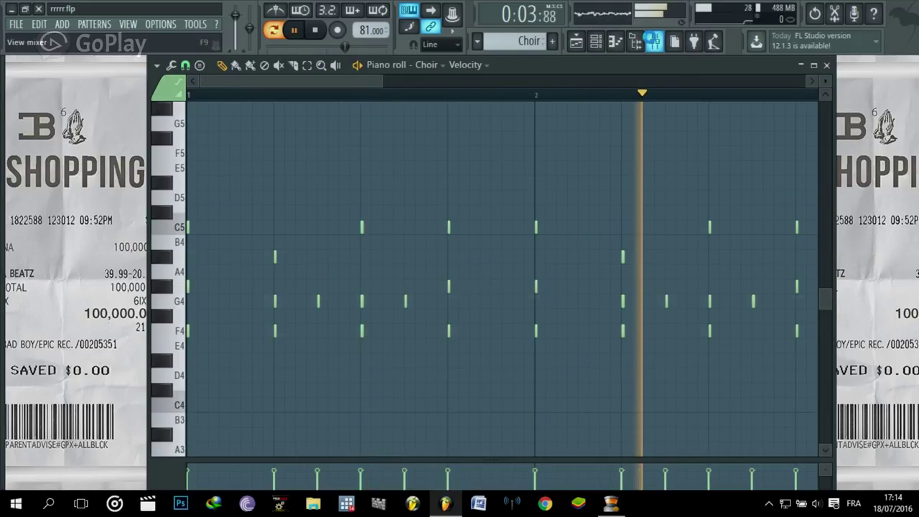
key(F9)
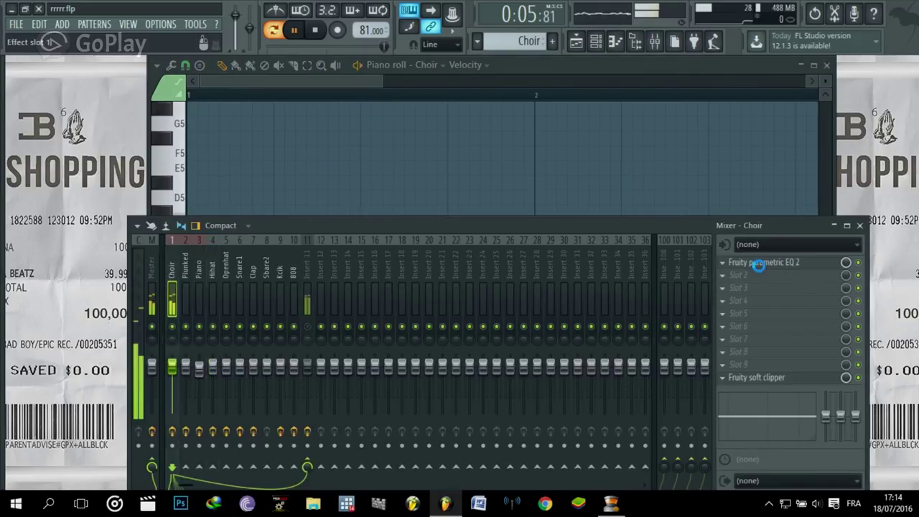
click(757, 263)
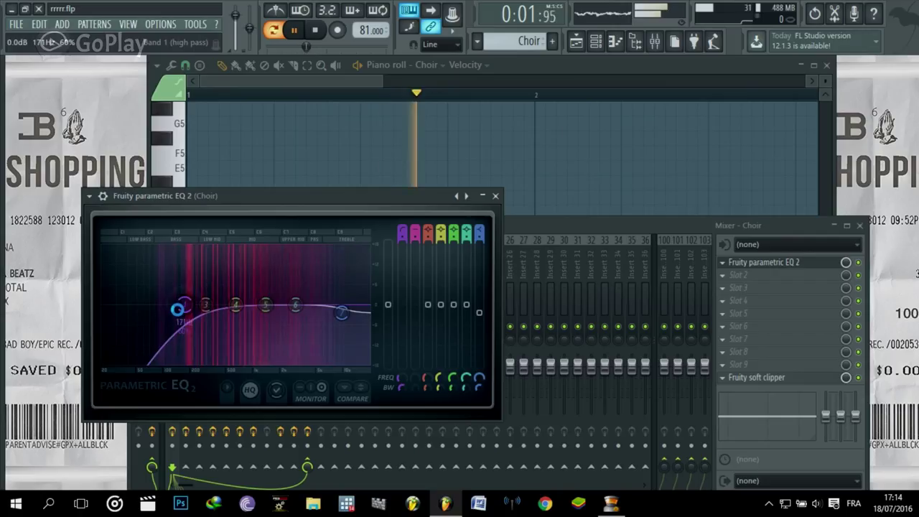
drag(215, 295, 218, 295)
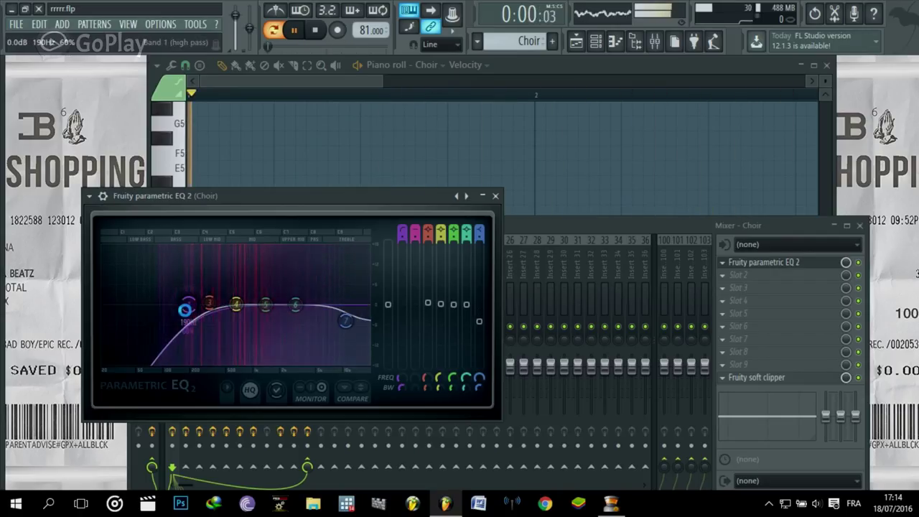
drag(186, 314, 189, 314)
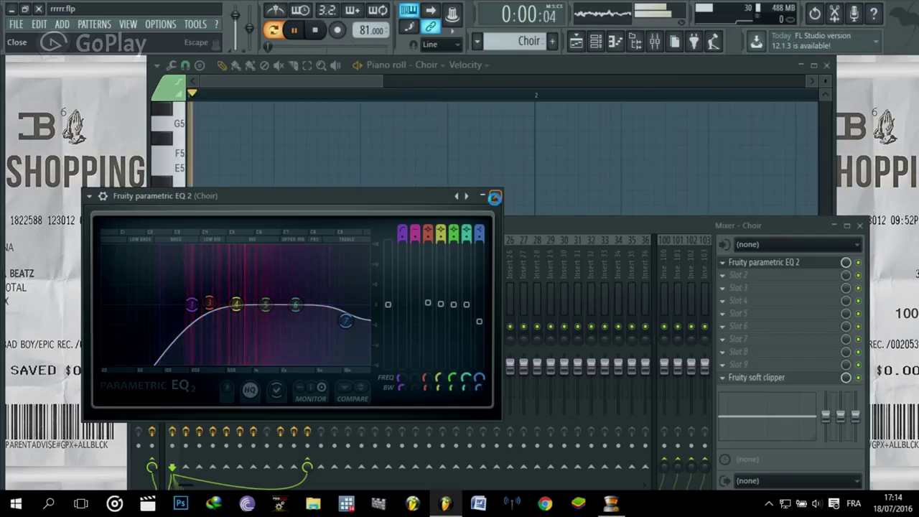
click(493, 198)
click(864, 226)
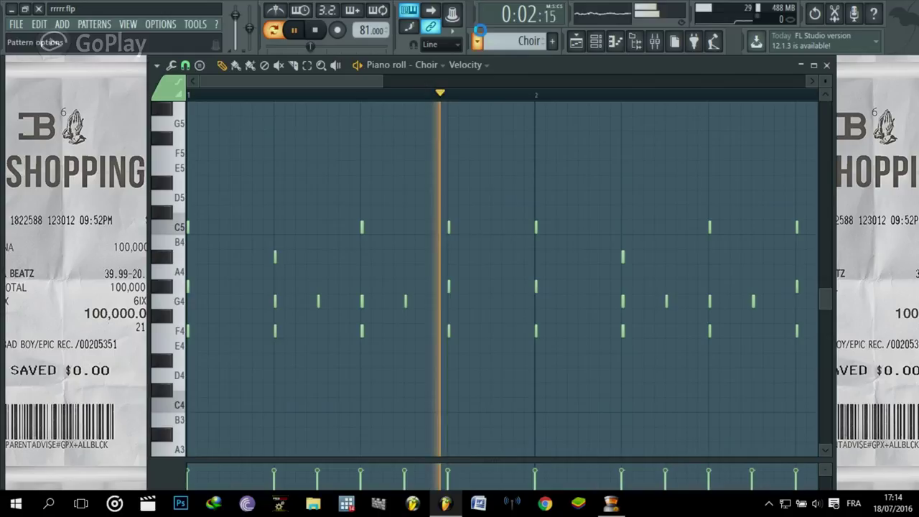
click(312, 30)
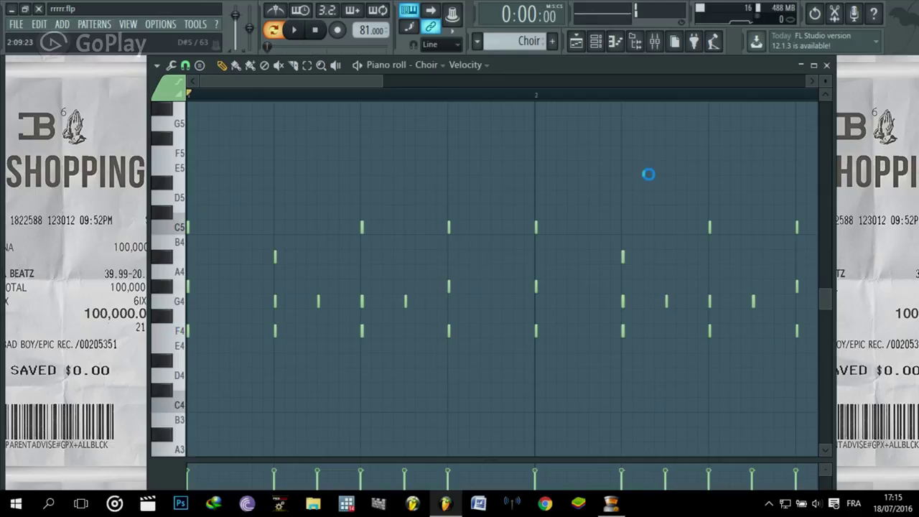
- Switch to the Plunked pattern and play its notes in the piano roll
click(529, 41)
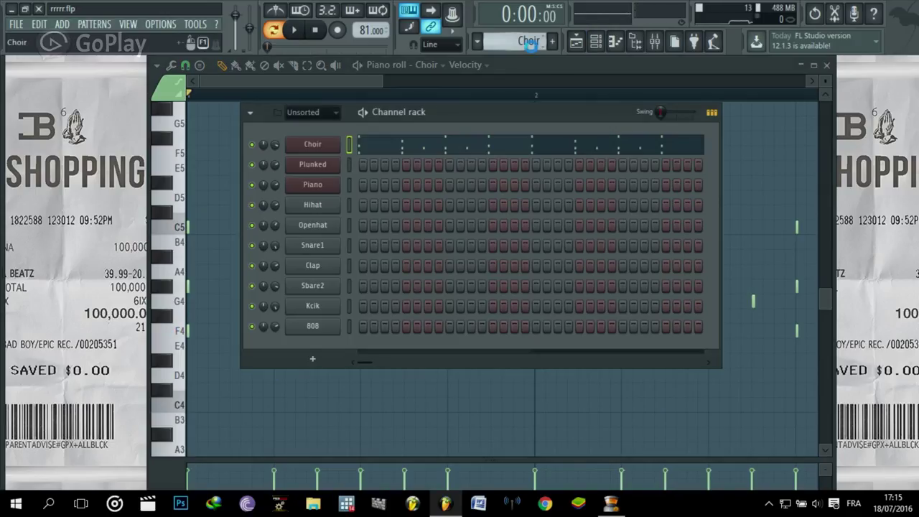
scroll(527, 41, down, 1)
click(483, 168)
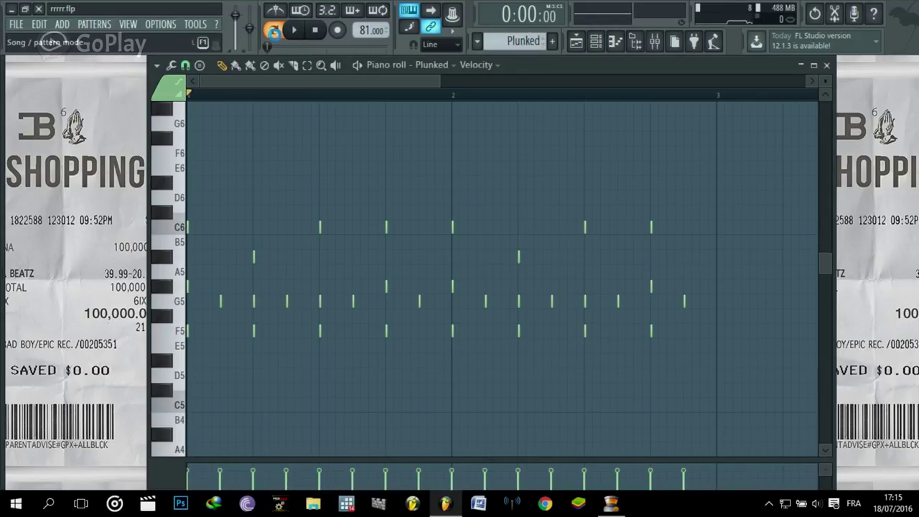
key(space)
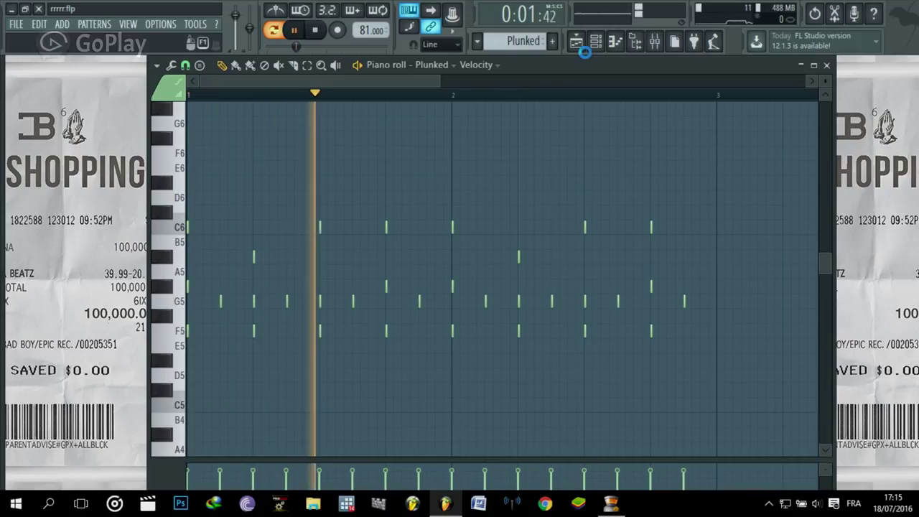
drag(438, 82, 402, 76)
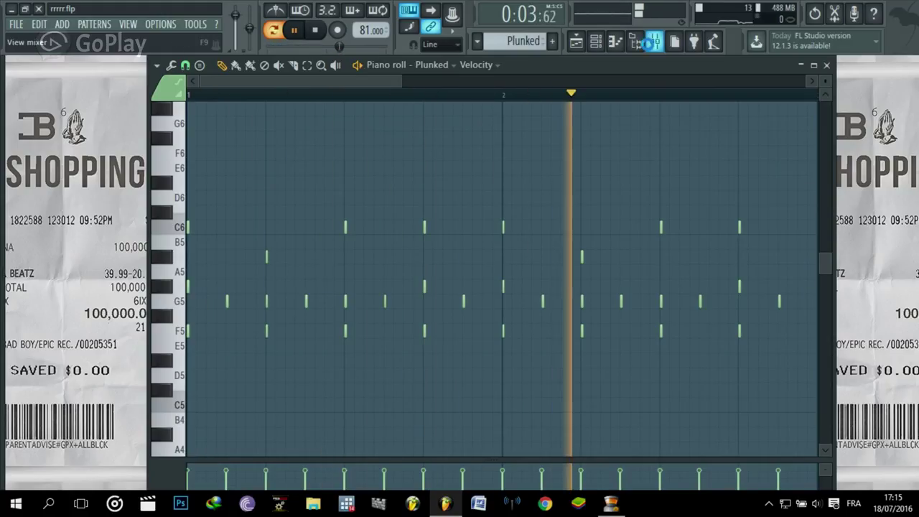
- Examine the Fruity parametric EQ 2 curve on the Plunked mixer track
click(654, 41)
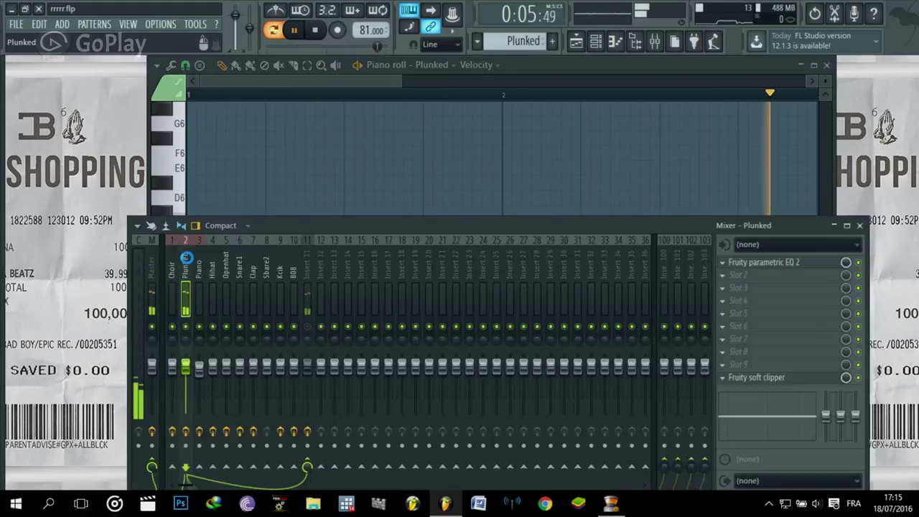
click(756, 263)
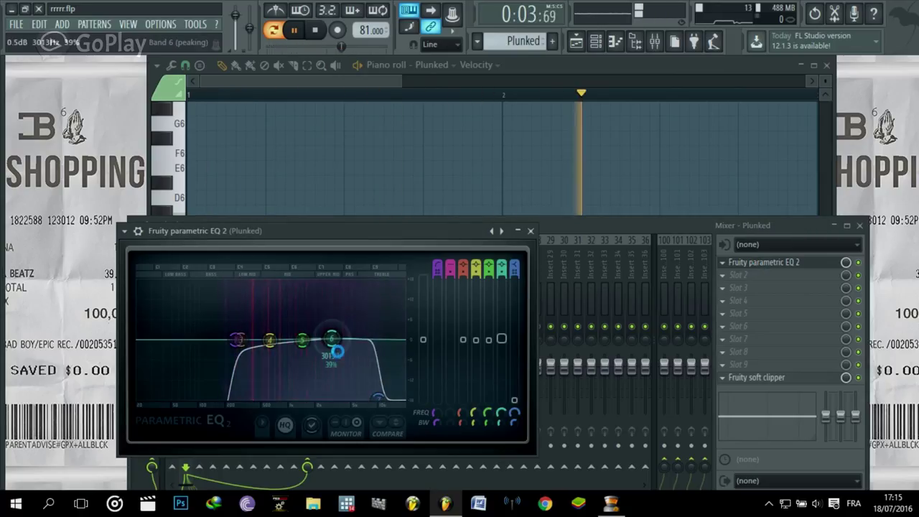
click(531, 230)
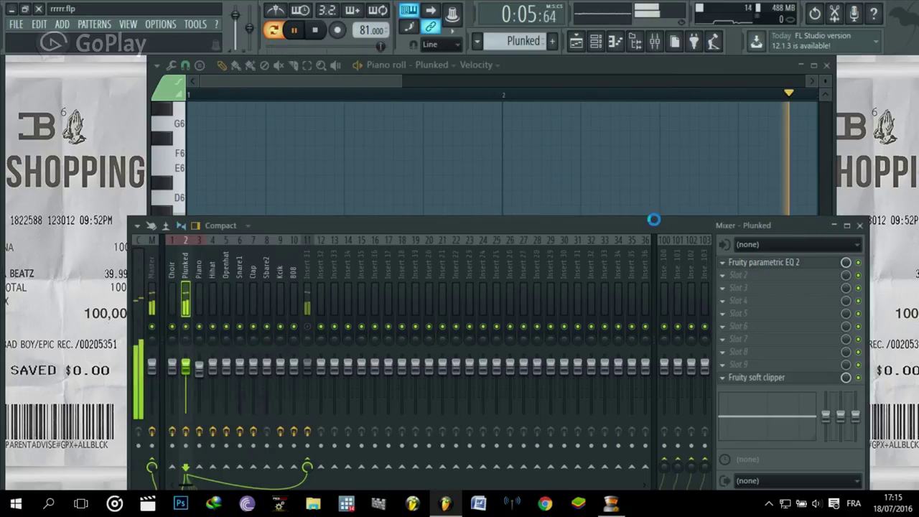
click(852, 227)
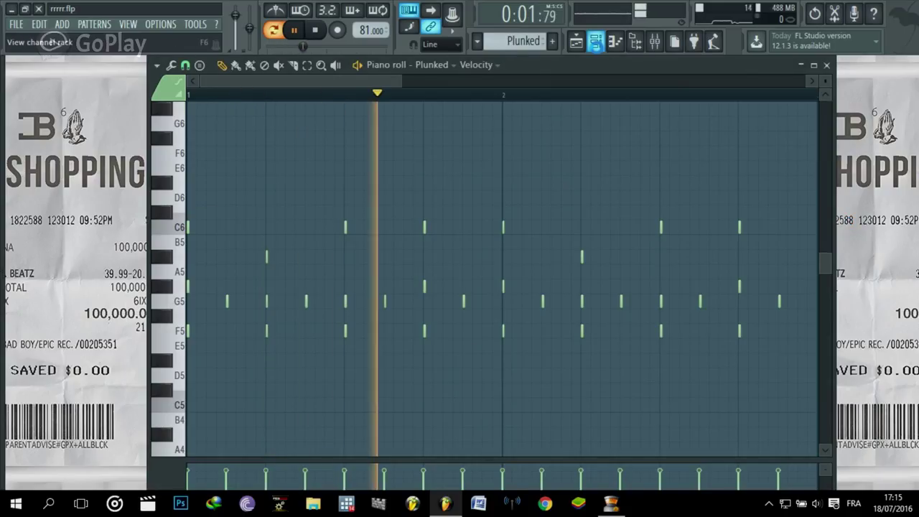
- Switch to the Piano pattern and play its melody in the piano roll
click(595, 42)
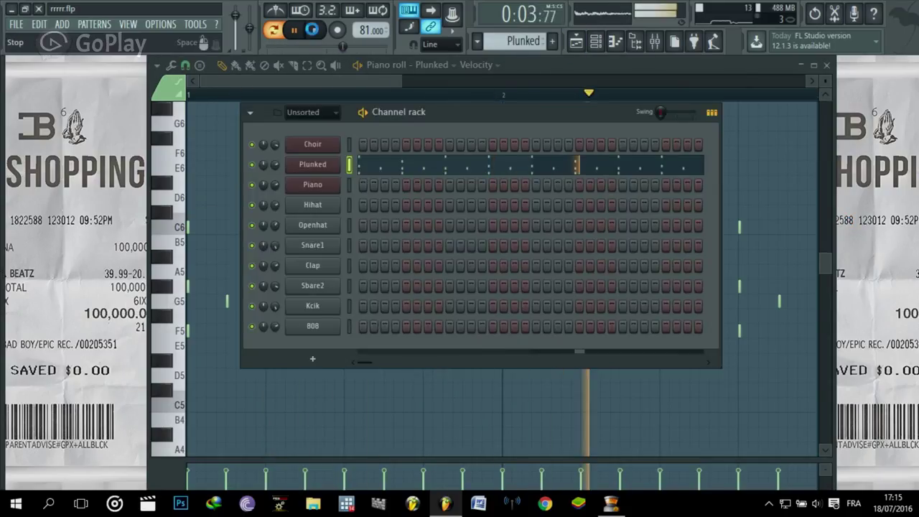
scroll(507, 41, down, 1)
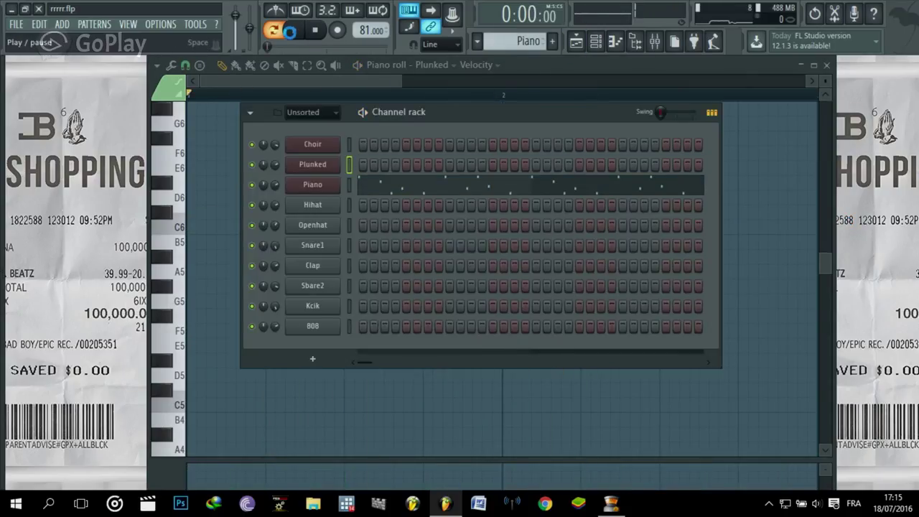
click(418, 185)
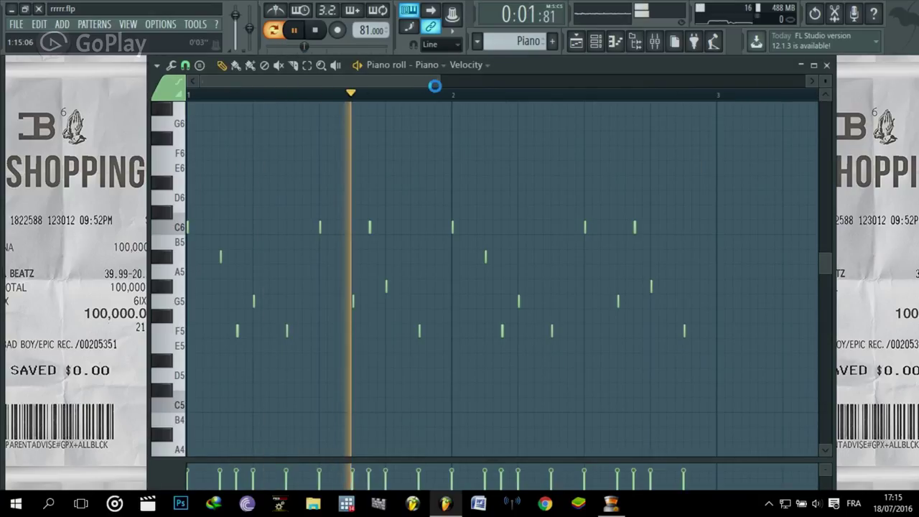
drag(392, 78, 400, 81)
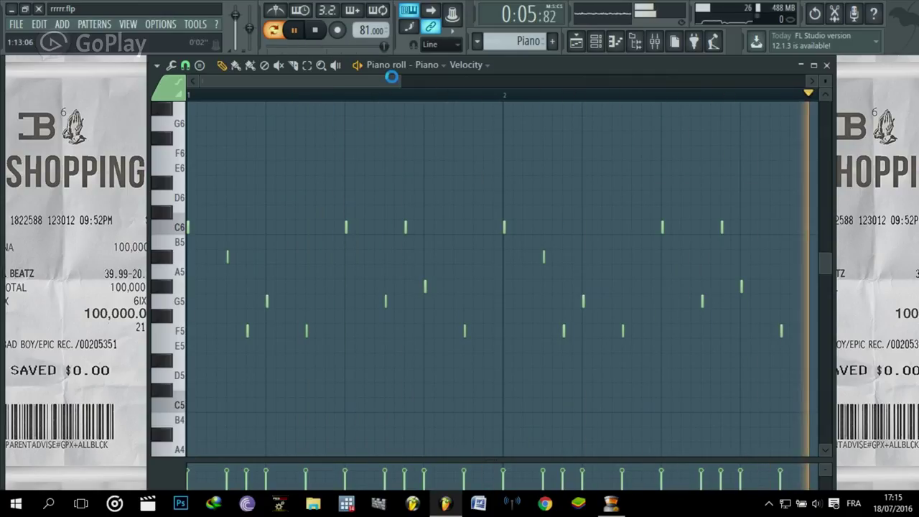
drag(396, 76, 252, 101)
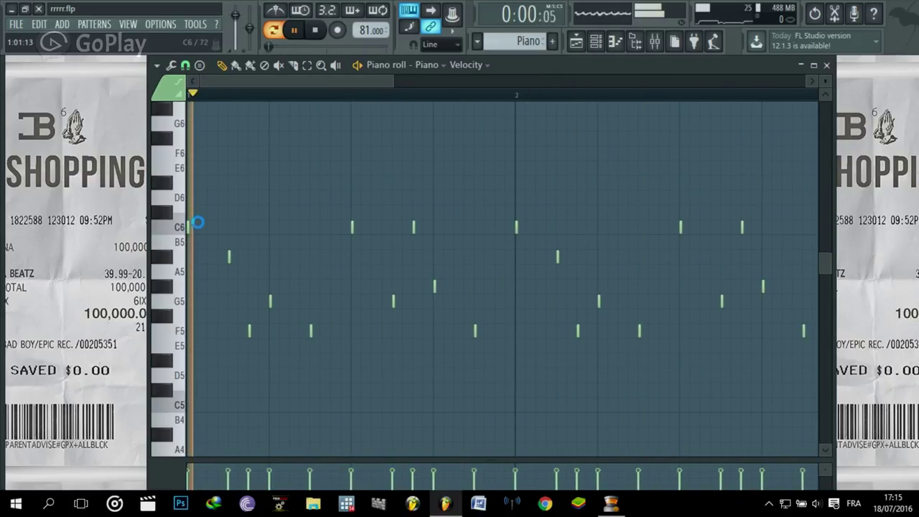
- Examine the Fruity parametric EQ 2 curve on the Piano mixer track
key(F9)
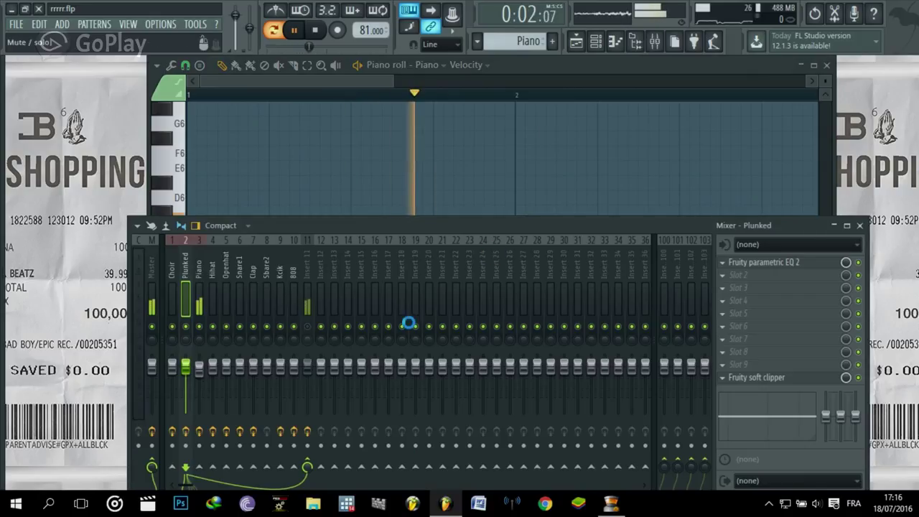
click(752, 264)
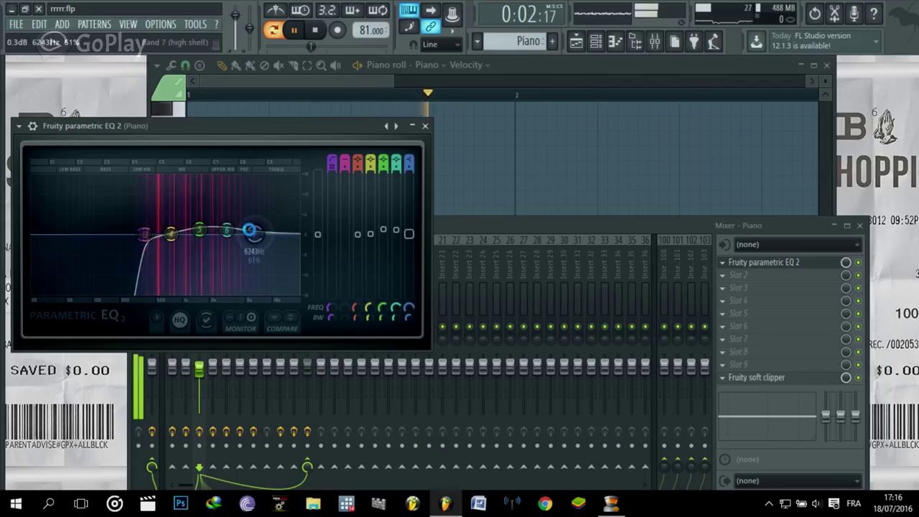
click(425, 124)
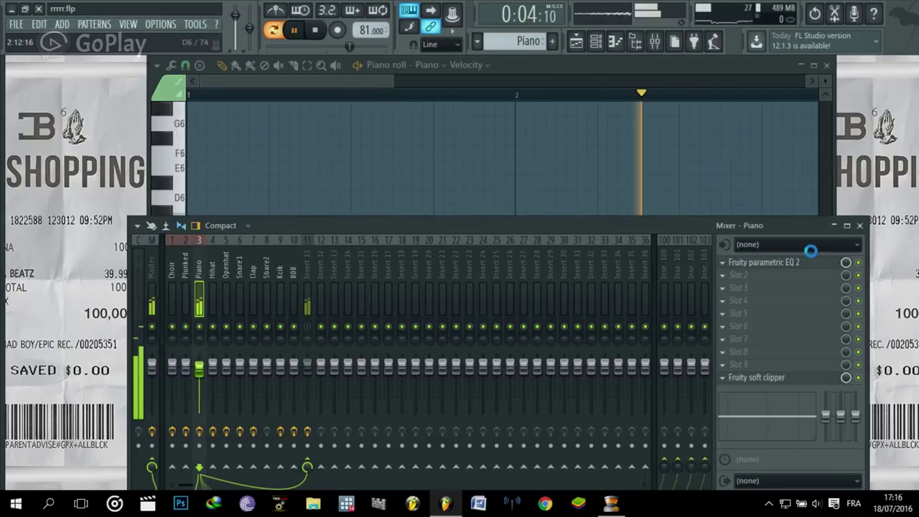
click(863, 224)
- Switch to the Hihat pattern and review its rolls in the piano roll during playback
key(F6)
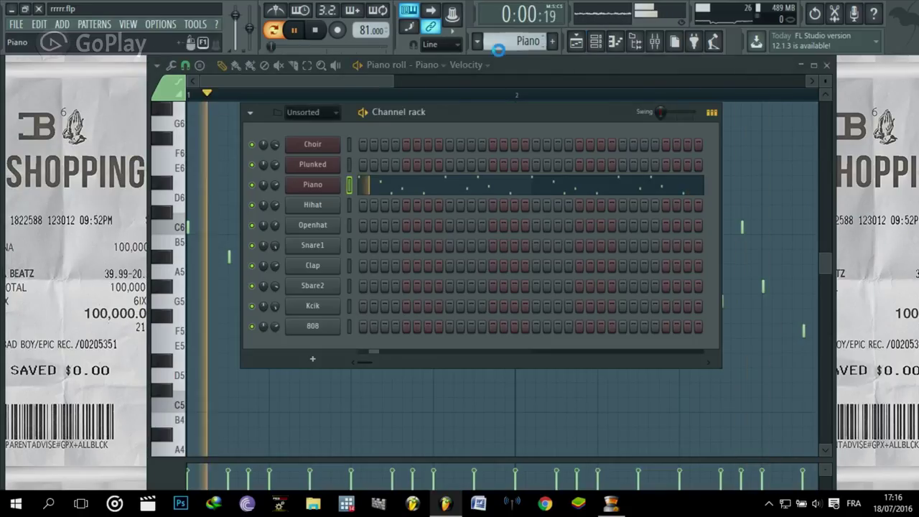
scroll(527, 41, down, 1)
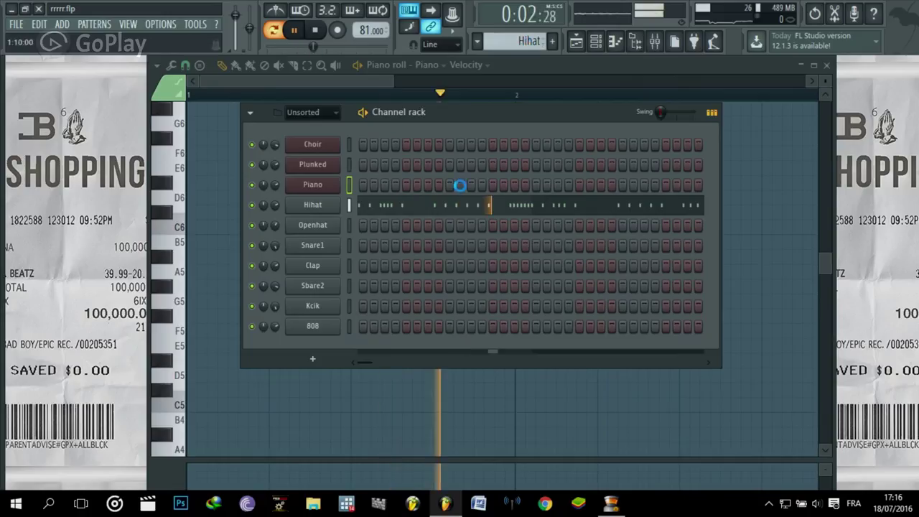
click(436, 209)
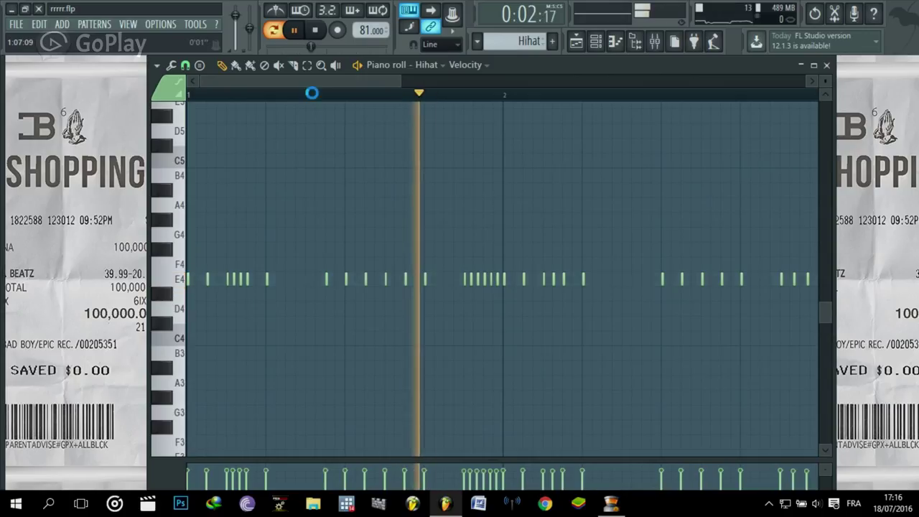
drag(308, 77, 178, 100)
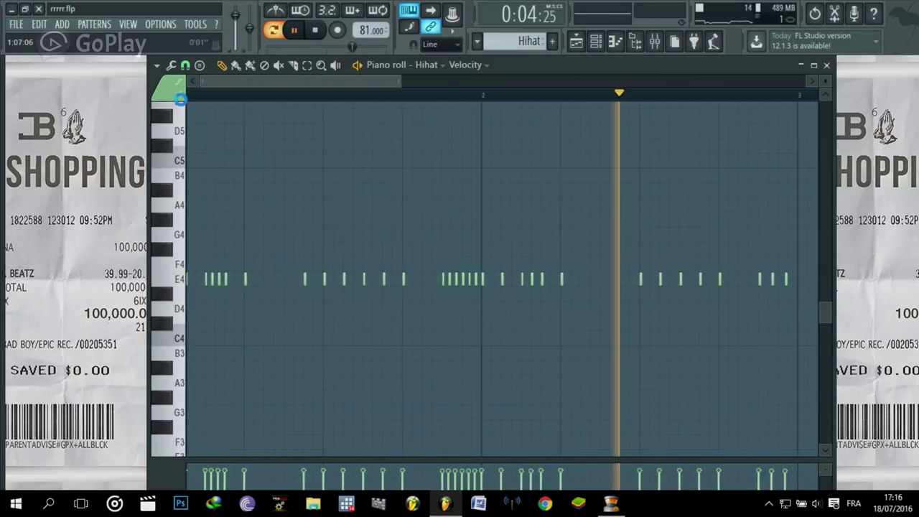
click(592, 41)
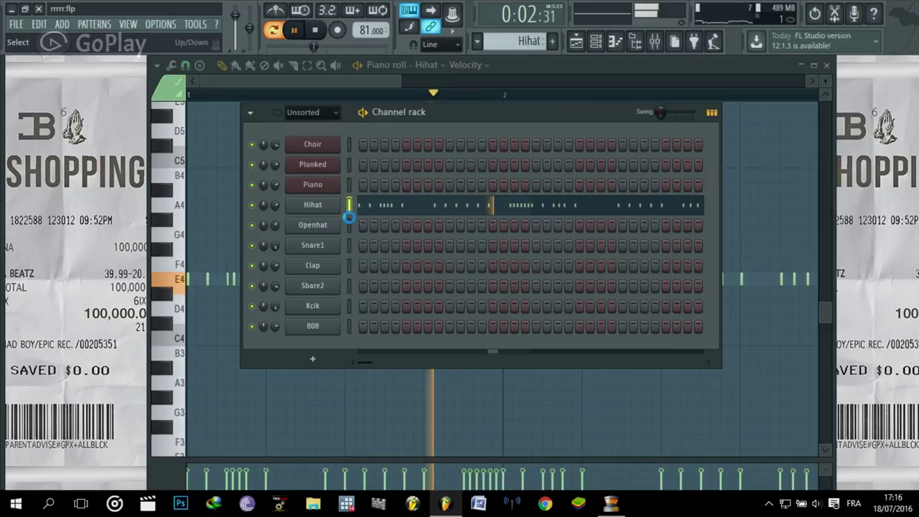
click(396, 205)
click(395, 205)
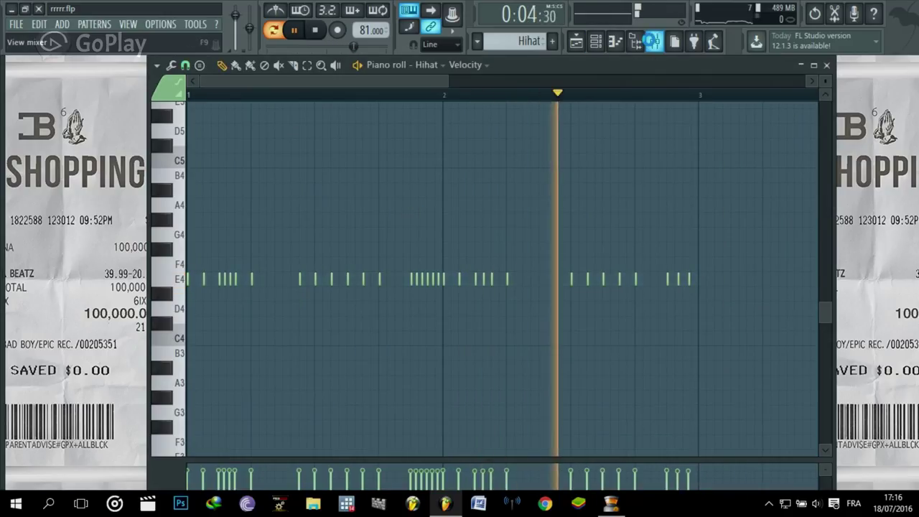
- Examine the Fruity parametric EQ 2 curve on the Hihat mixer track
click(652, 41)
click(213, 271)
click(811, 263)
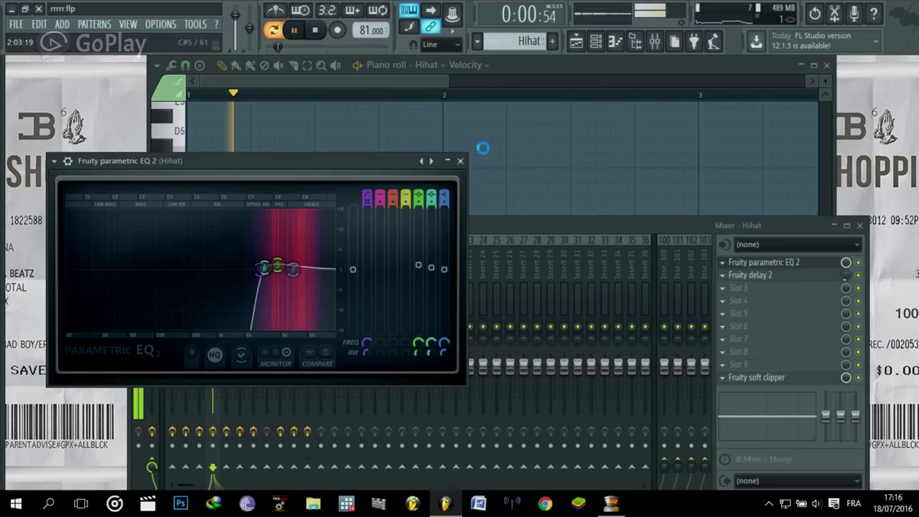
click(457, 160)
- Inspect the Fruity delay 2 settings and its presets on the Hihat mixer track
click(759, 274)
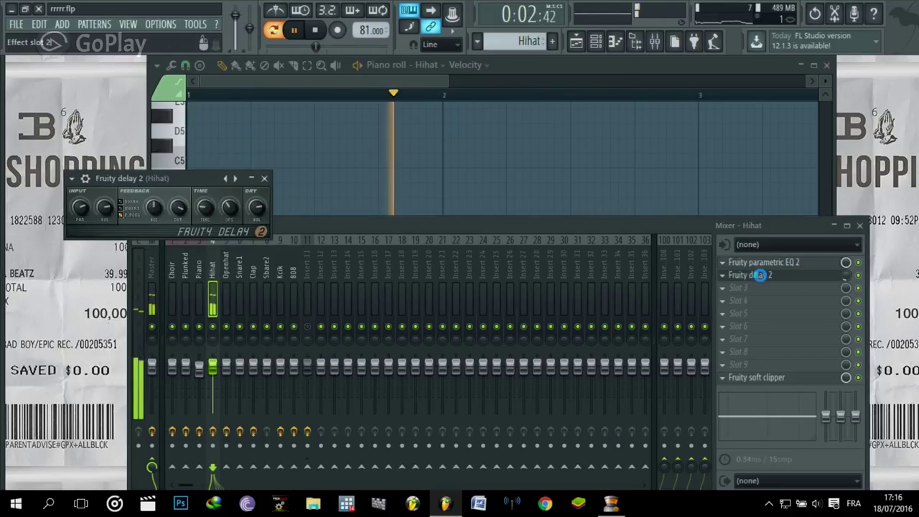
click(841, 278)
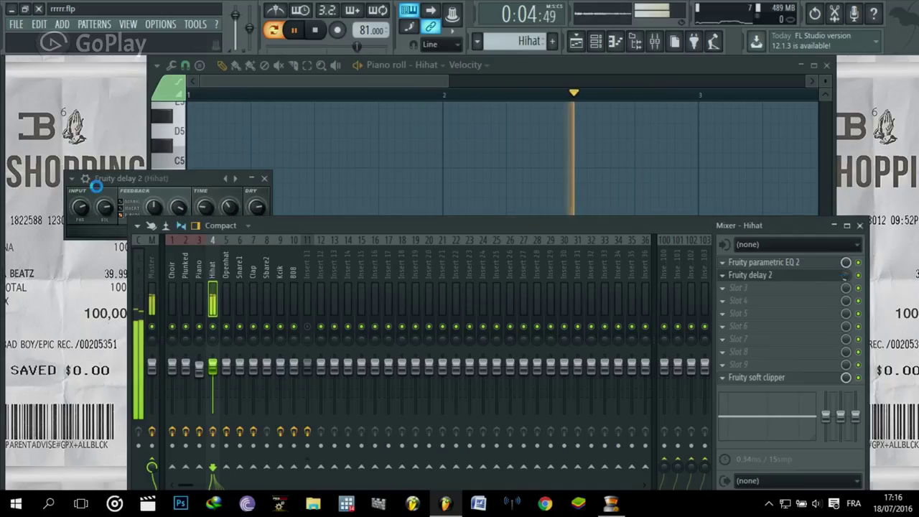
click(67, 176)
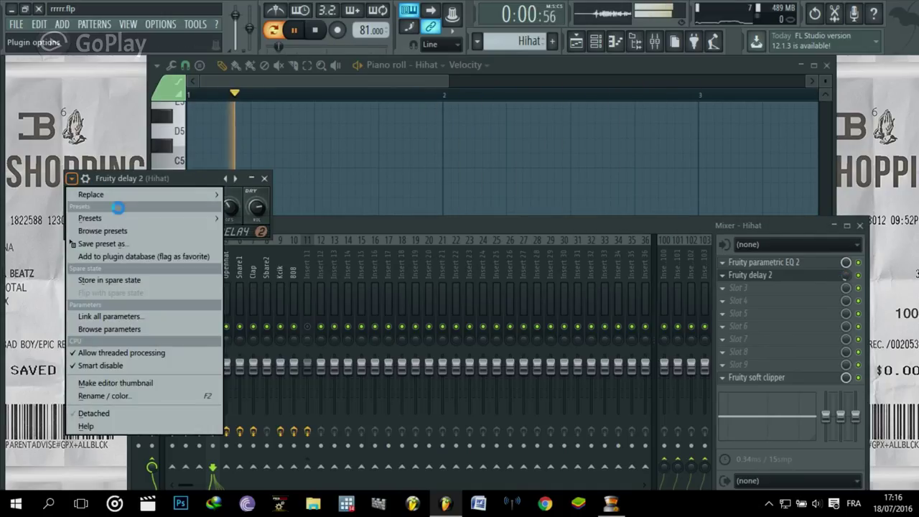
mouse_move(108, 217)
click(290, 244)
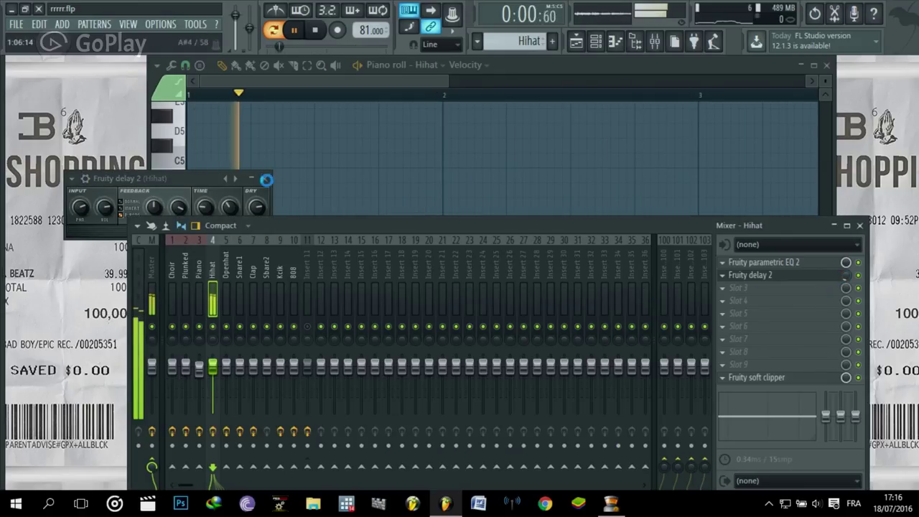
click(265, 179)
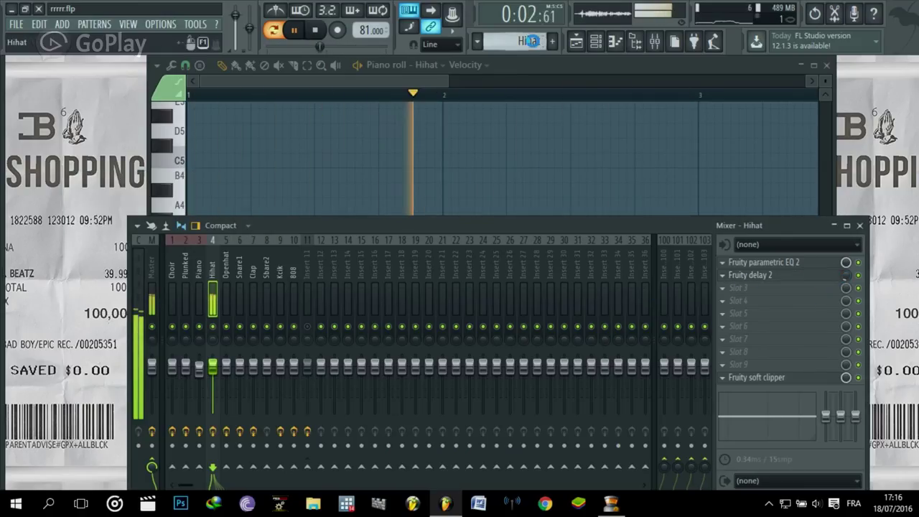
- Switch to the Openhat pattern and review its notes in the piano roll during playback
key(F6)
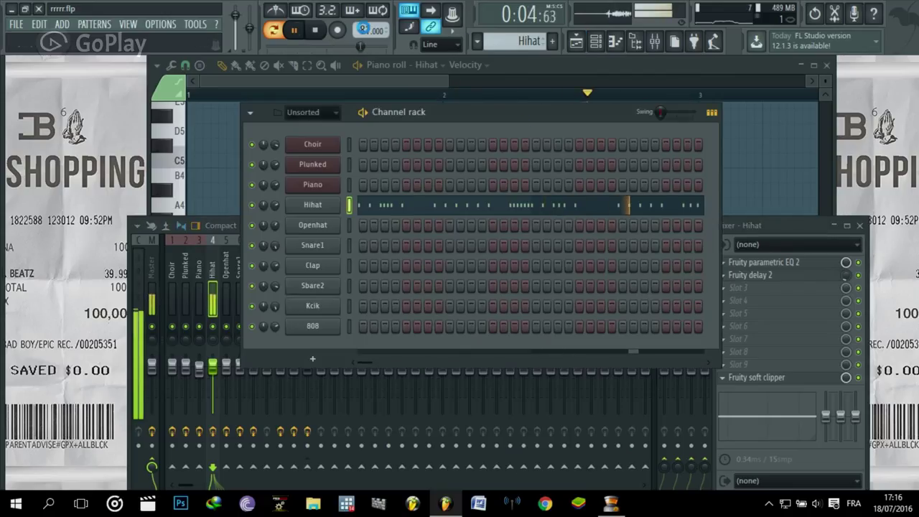
scroll(506, 41, down, 1)
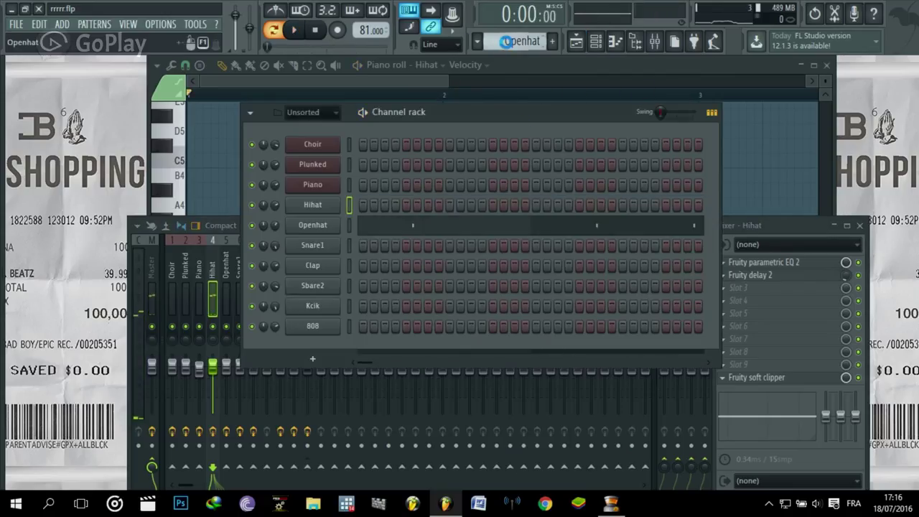
click(409, 228)
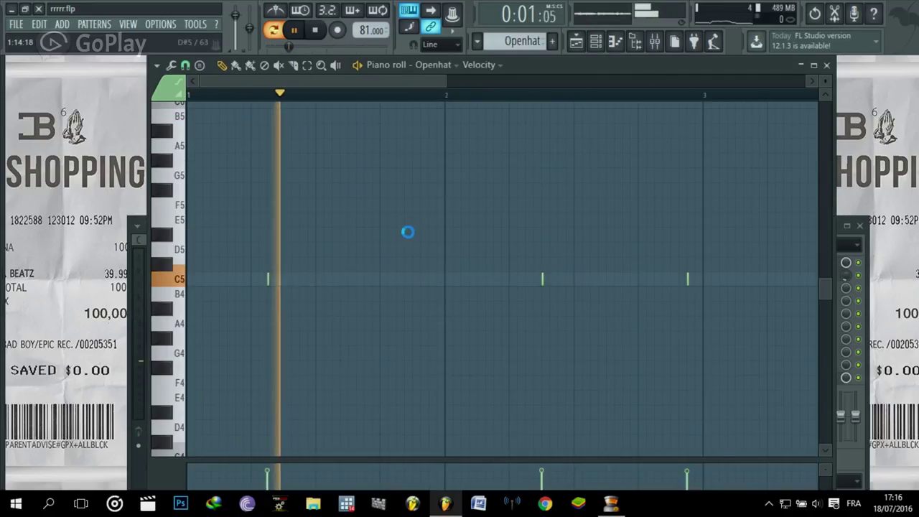
drag(374, 81, 268, 96)
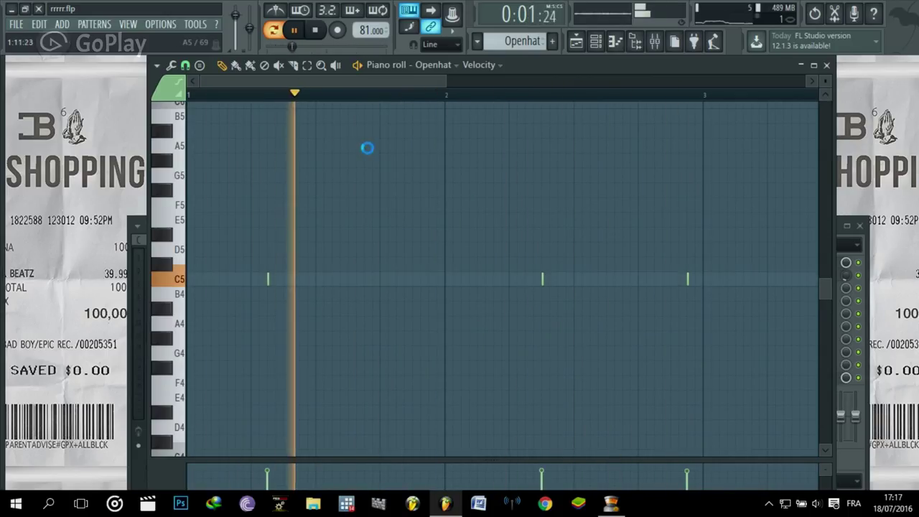
click(826, 65)
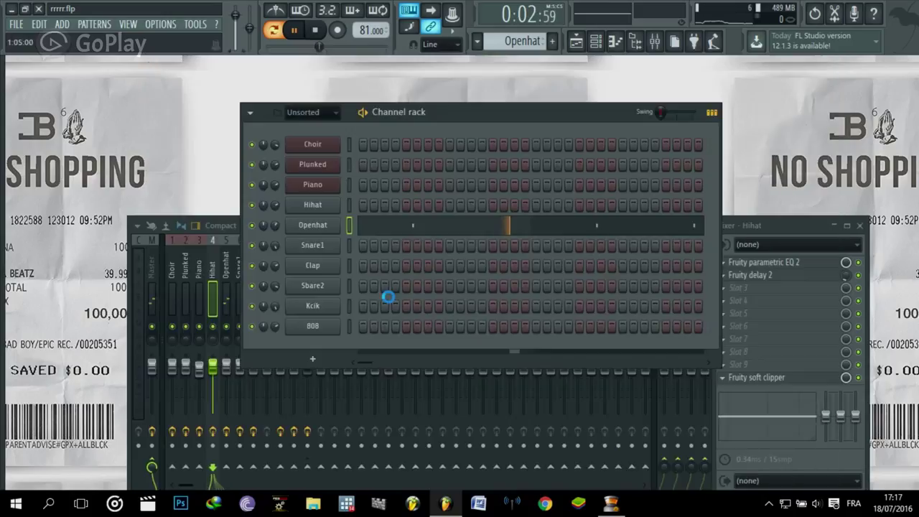
- Shift the low-cut band of the Openhat mixer track's Fruity parametric EQ 2 slightly higher in frequency
click(217, 276)
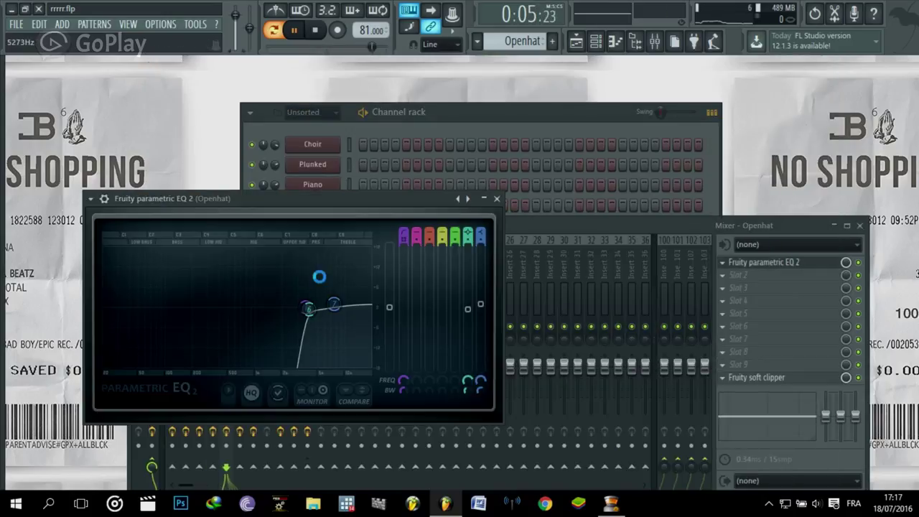
drag(301, 303, 314, 307)
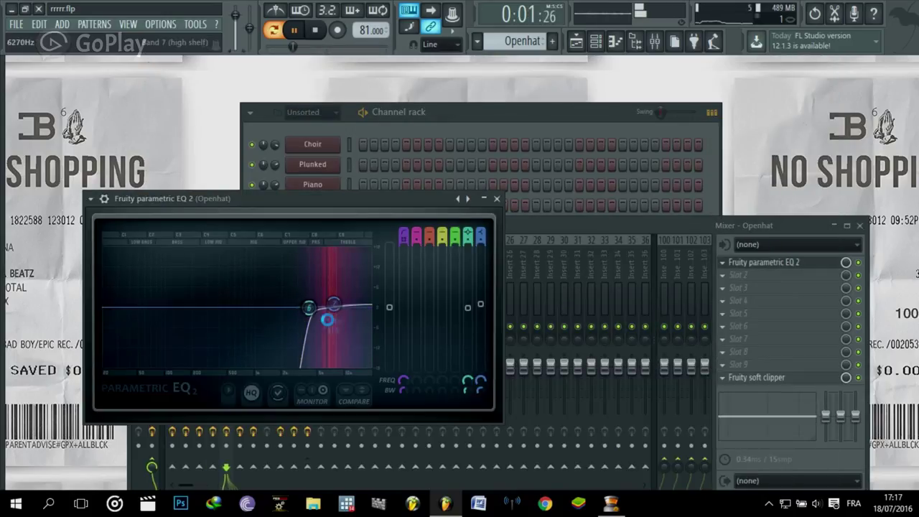
click(496, 199)
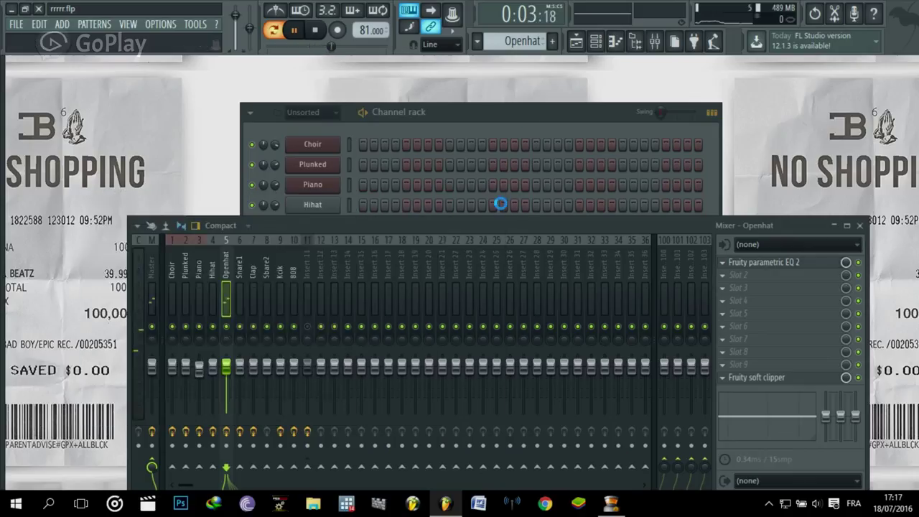
- Switch to the Snare1 pattern and compare its notes in the piano roll and the channel rack
click(525, 117)
scroll(523, 41, down, 1)
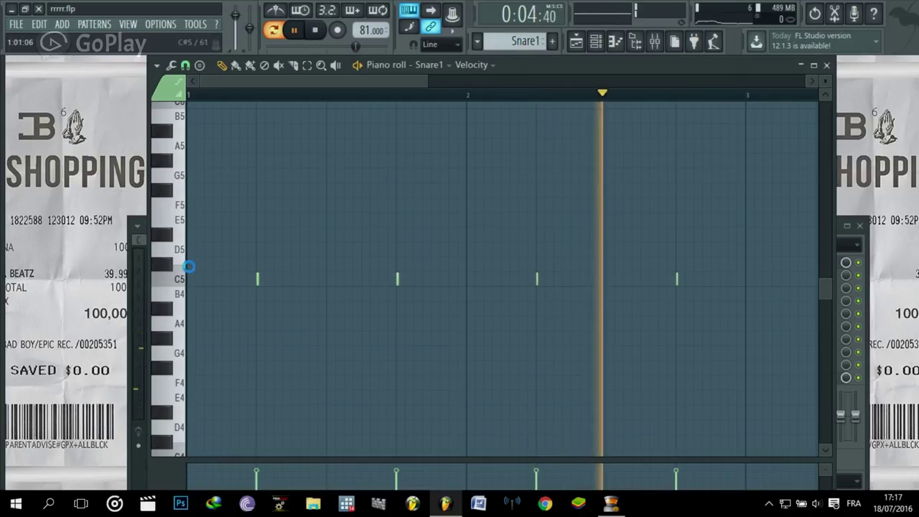
click(594, 42)
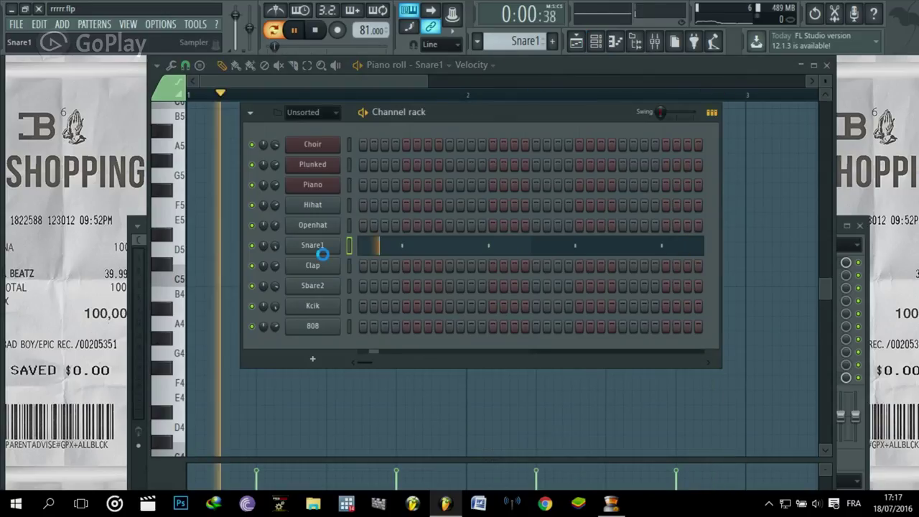
click(350, 87)
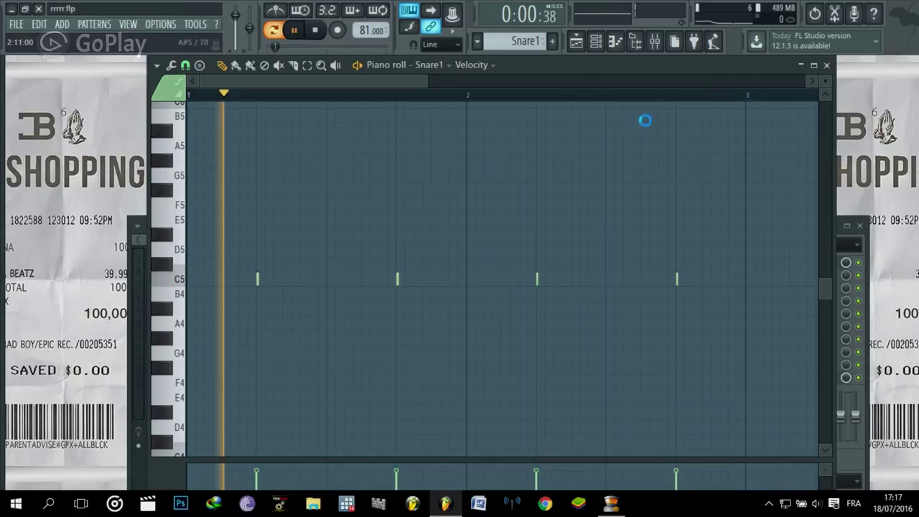
click(594, 41)
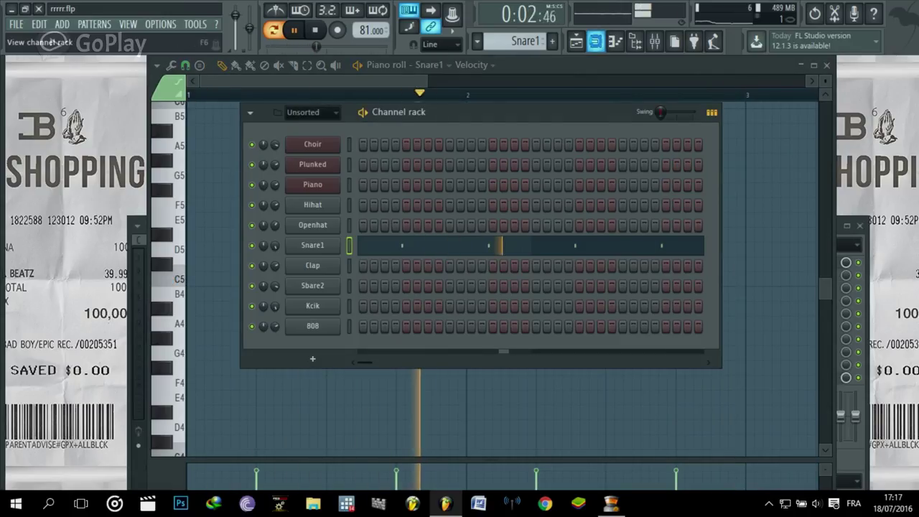
- On the Snare1 track's Fruity parametric EQ 2, raise the low-cut frequency slightly and lower the band 7 high shelf
key(F9)
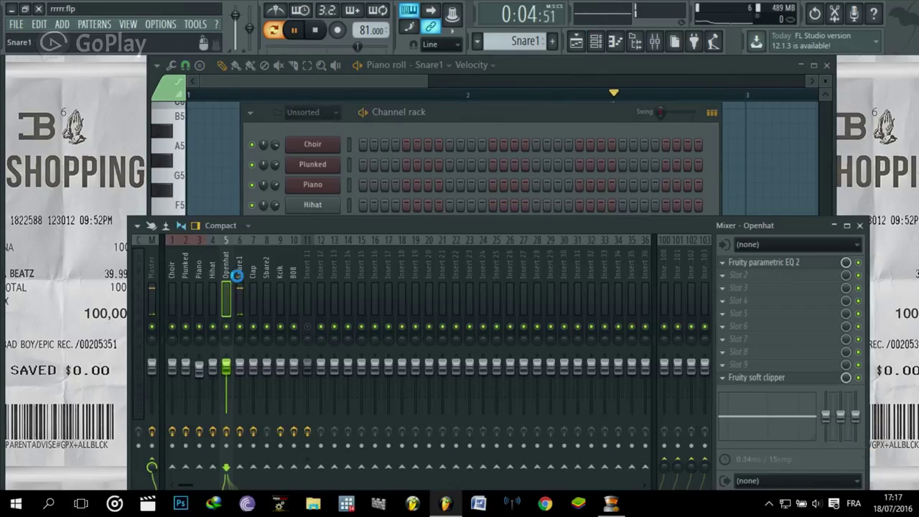
click(769, 262)
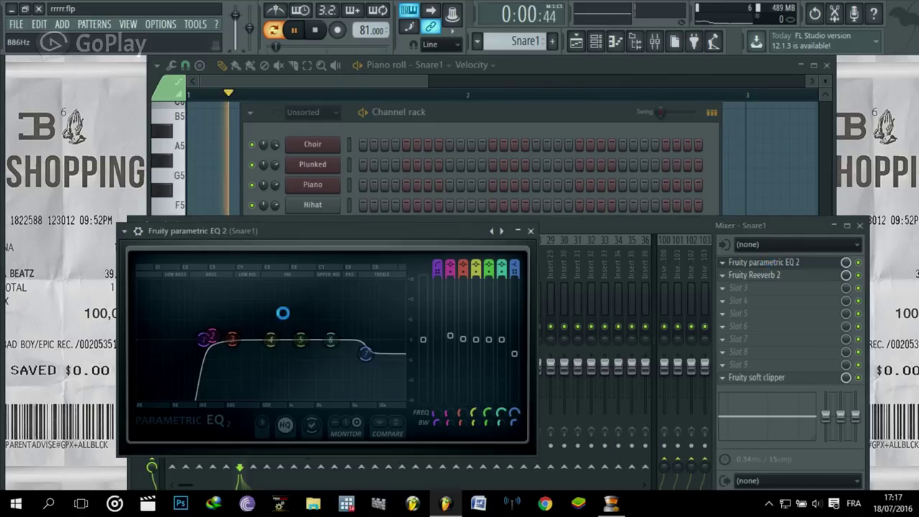
drag(205, 336, 208, 338)
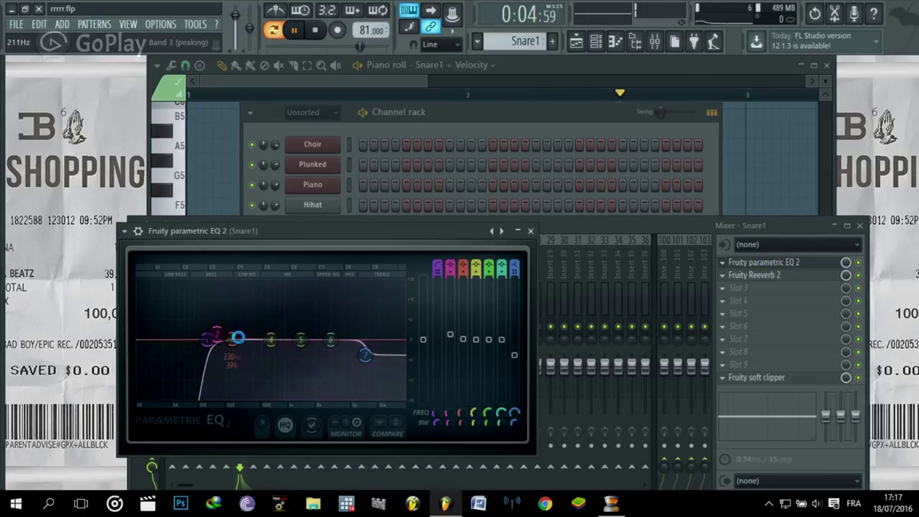
drag(356, 352, 362, 362)
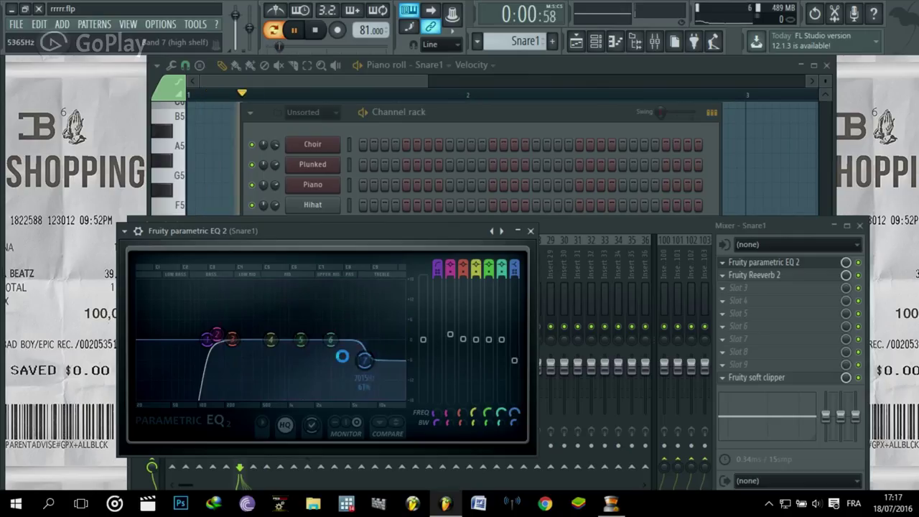
click(528, 231)
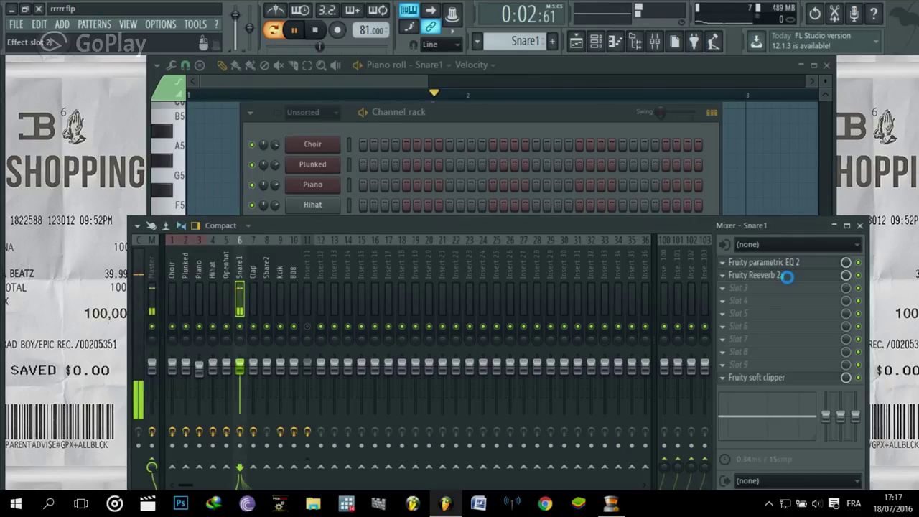
- Inspect the Fruity Reeverb 2 settings on the Snare1 mixer track
click(786, 275)
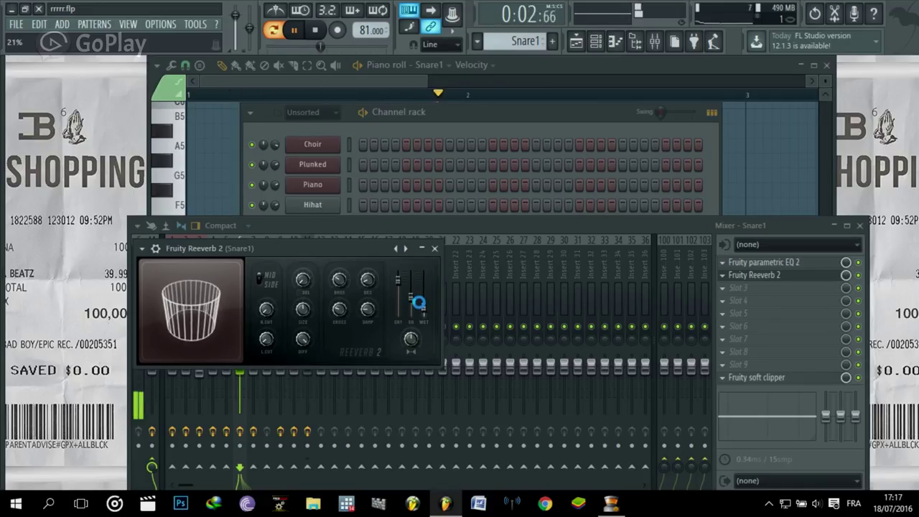
click(434, 248)
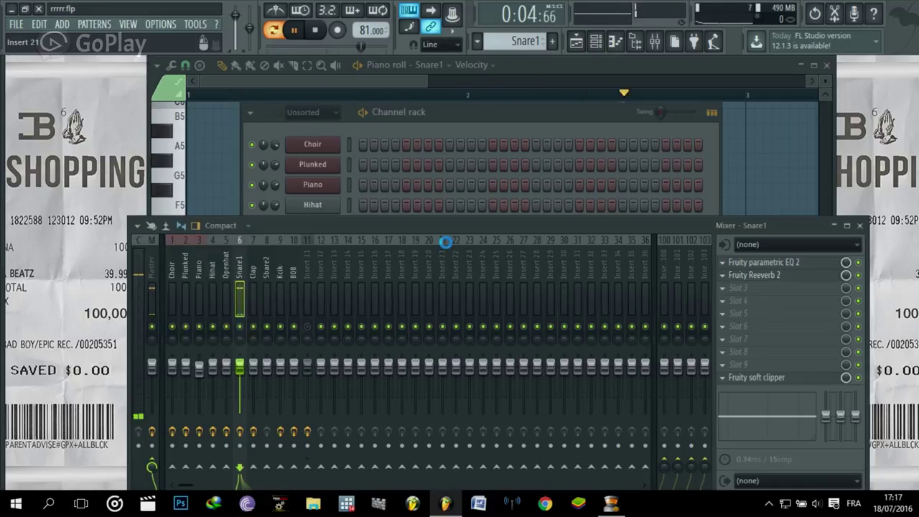
click(859, 225)
- Switch to the Clap pattern and review its notes in the piano roll and the channel rack
key(space)
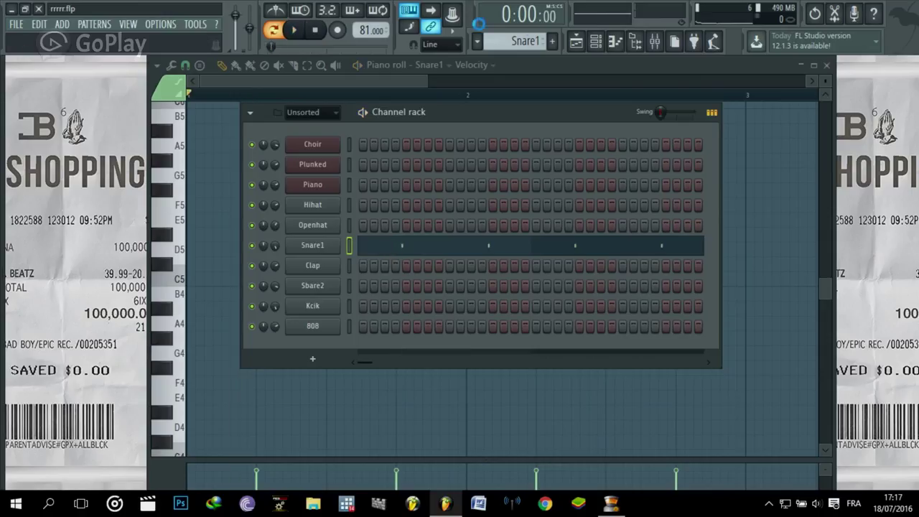
scroll(508, 40, down, 1)
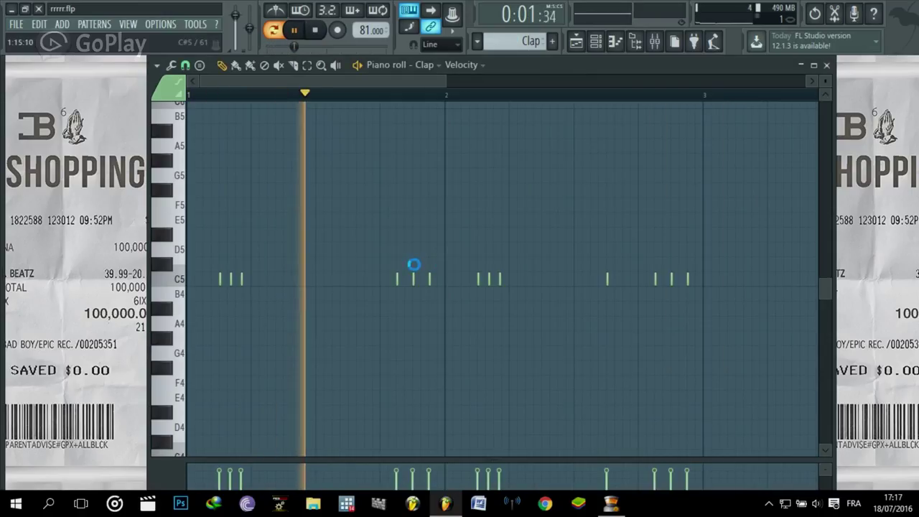
click(180, 279)
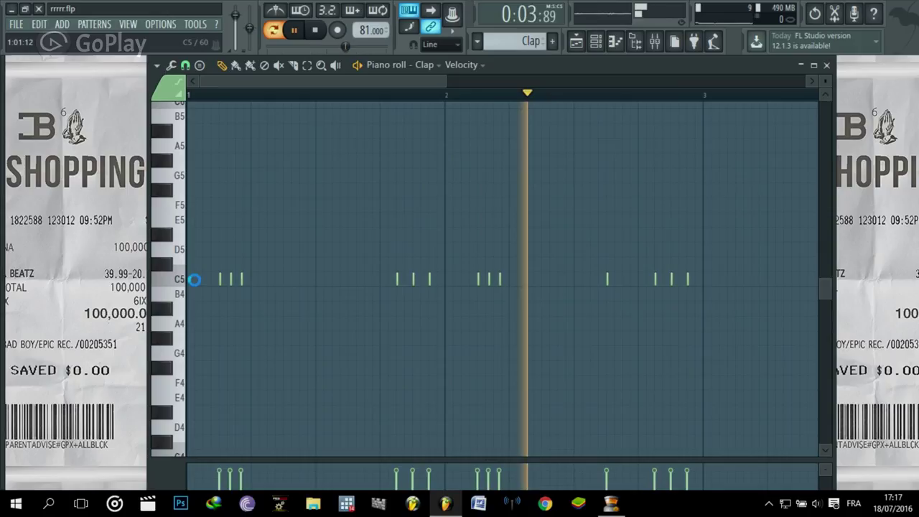
click(827, 65)
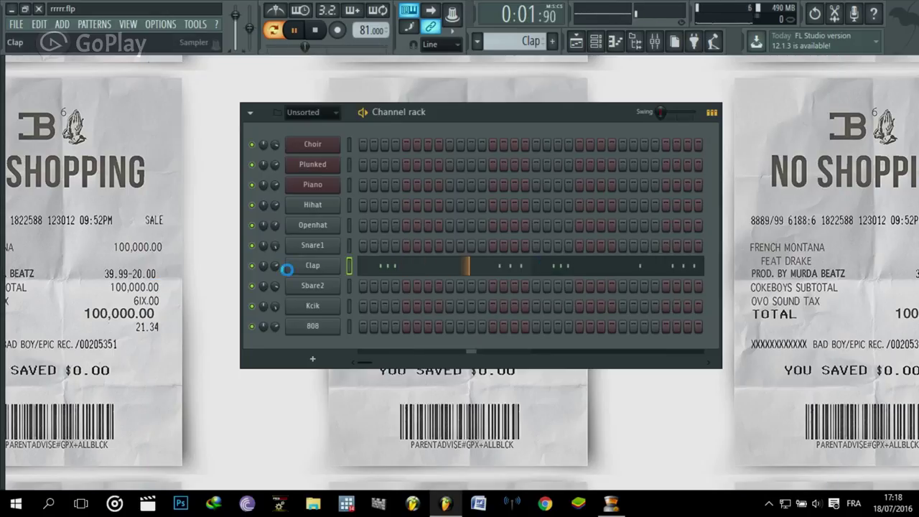
click(381, 266)
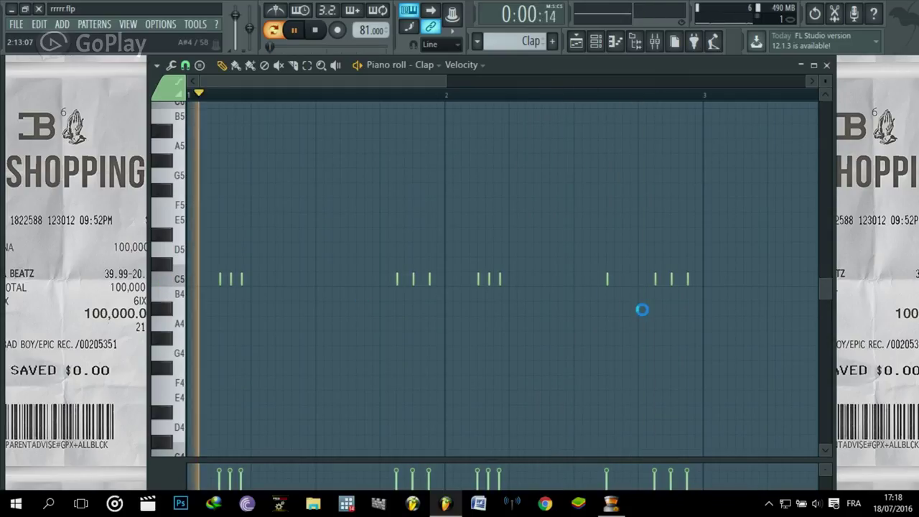
- Examine the Fruity parametric EQ 2 curve on the Clap mixer track
key(F9)
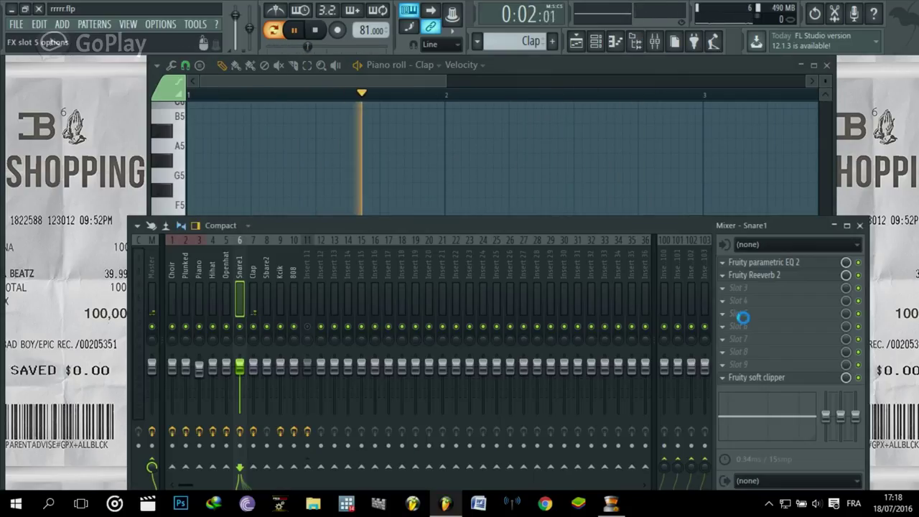
click(252, 287)
click(760, 262)
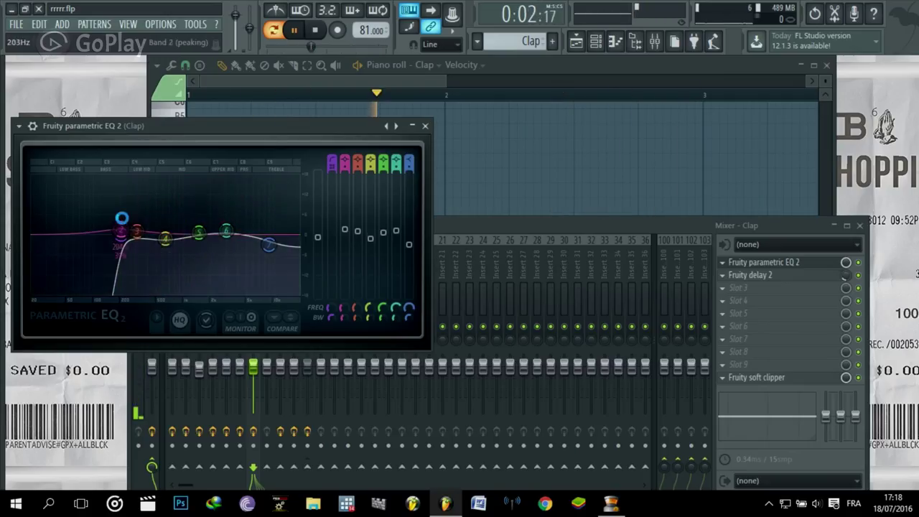
drag(251, 148, 477, 149)
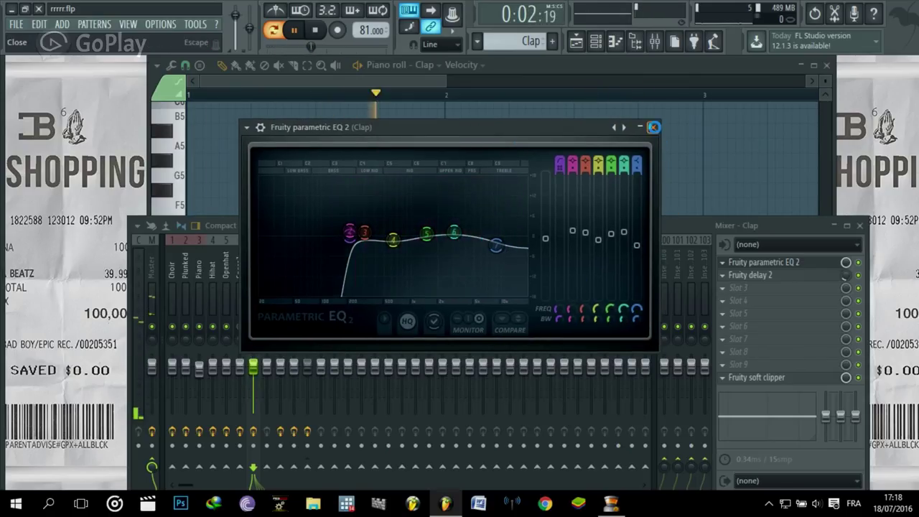
click(653, 127)
- Choose Fruity Delay 2 as the plugin for the second effect slot of the Clap mixer track
click(758, 276)
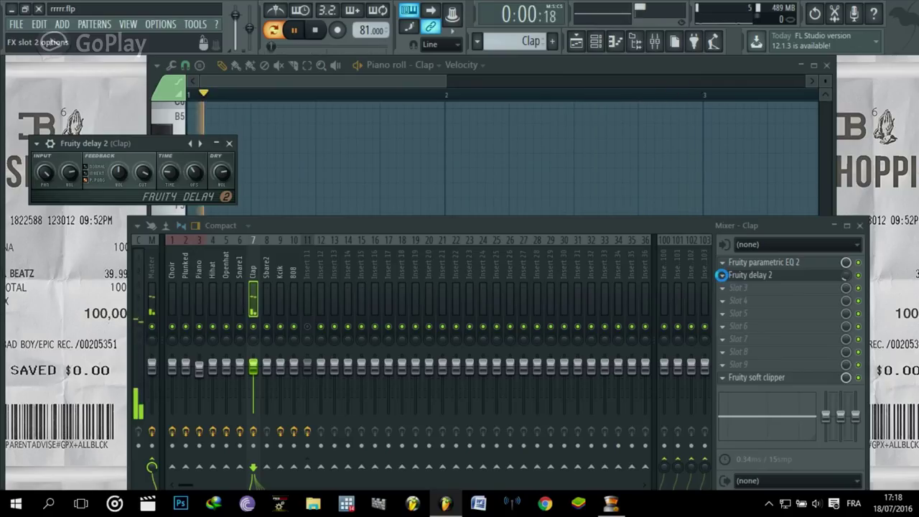
click(721, 275)
mouse_move(747, 221)
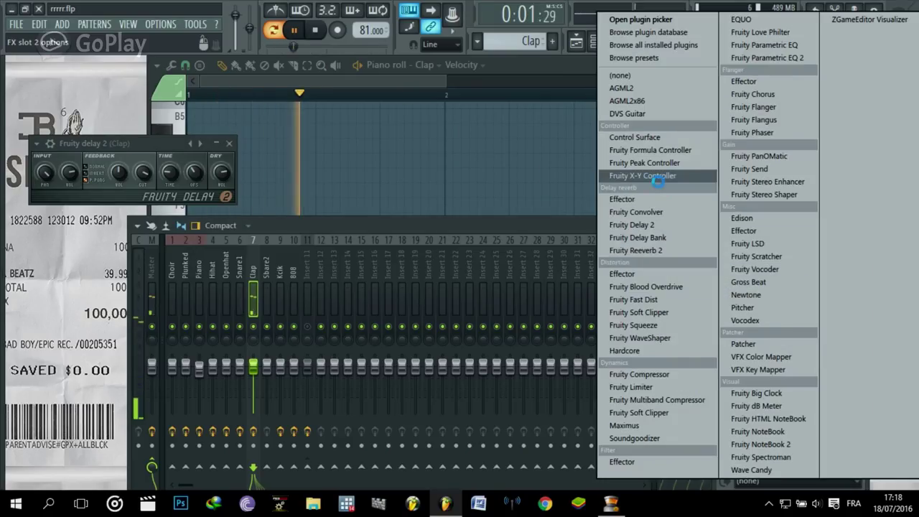
click(655, 226)
- Choose the Stereo effect preset for the Clap track's Fruity delay 2
click(36, 143)
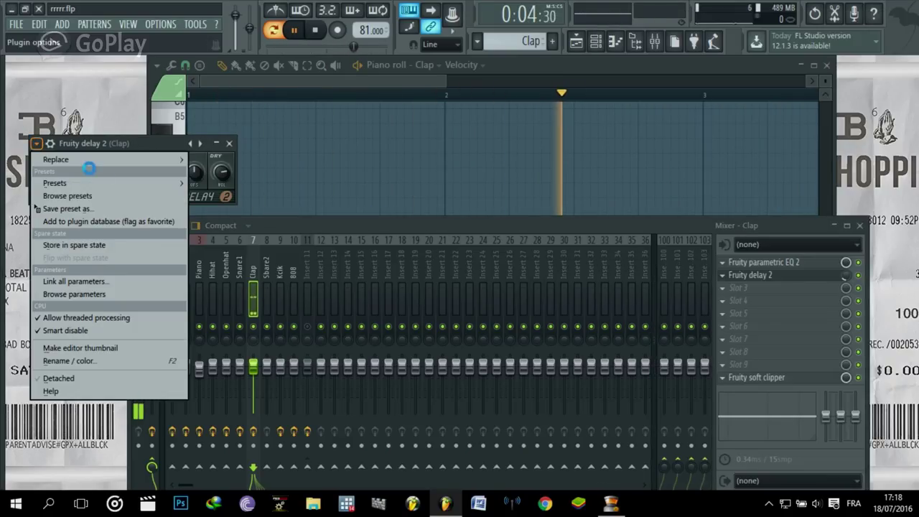
mouse_move(103, 182)
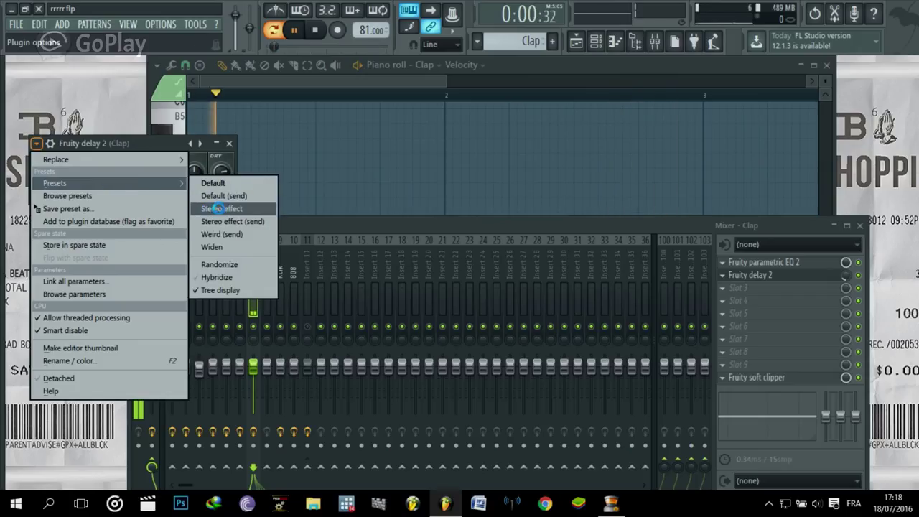
click(218, 209)
click(228, 143)
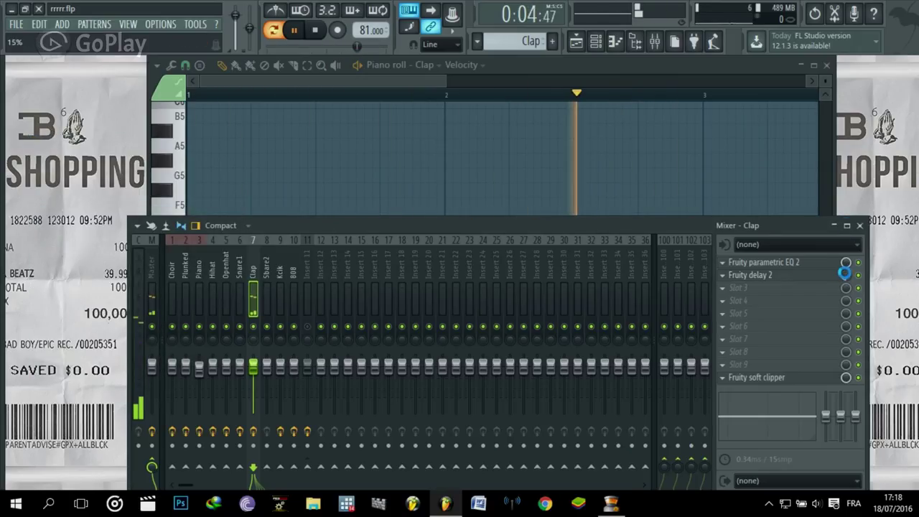
click(859, 225)
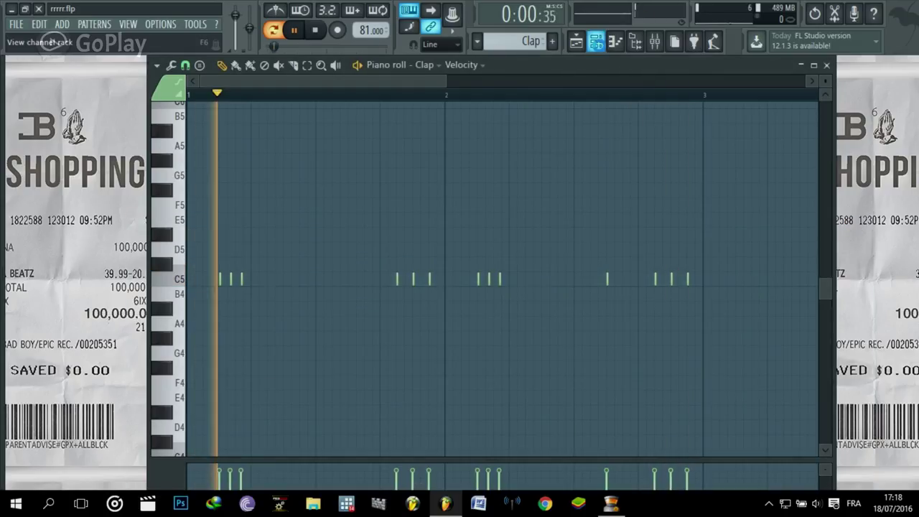
- Switch to the Sbare2 pattern and review its notes in the piano roll
key(F6)
scroll(513, 41, down, 1)
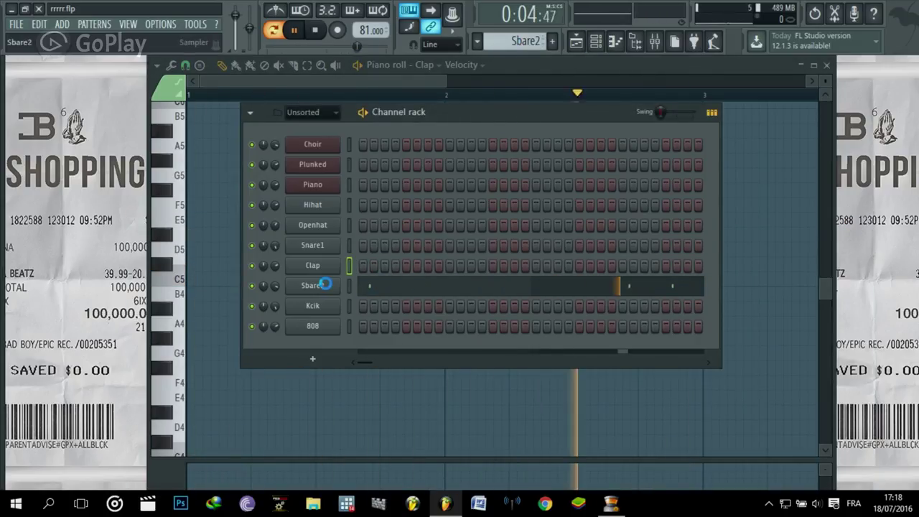
click(391, 289)
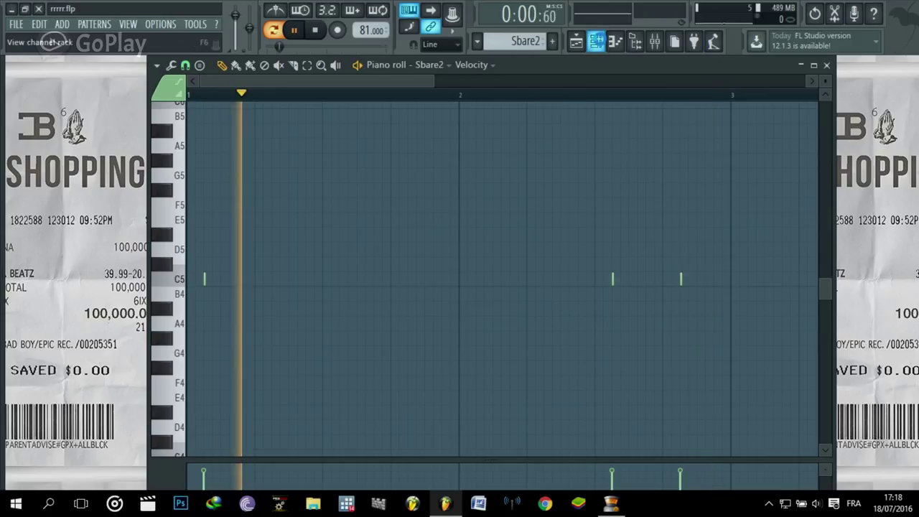
- Load Fruity parametric EQ 2 into the first effect slot of the Sbare2 mixer track
key(F6)
key(F6)
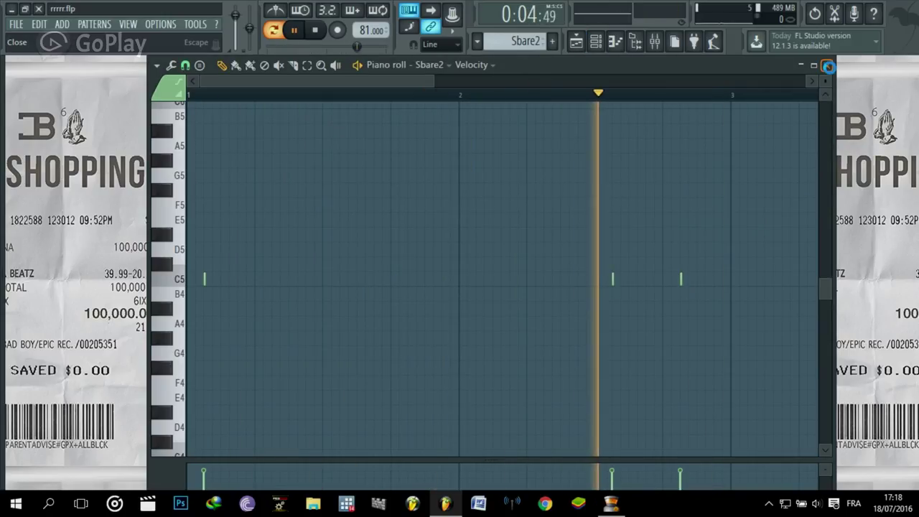
key(F6)
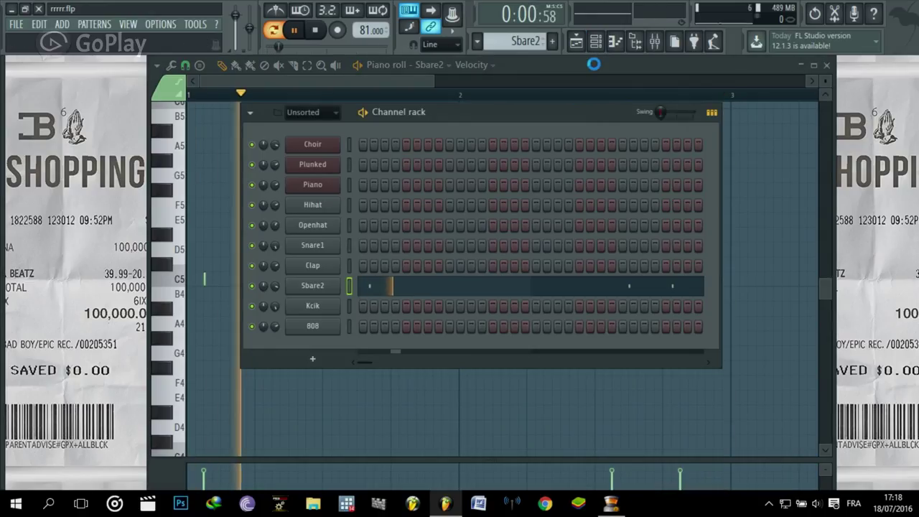
click(615, 41)
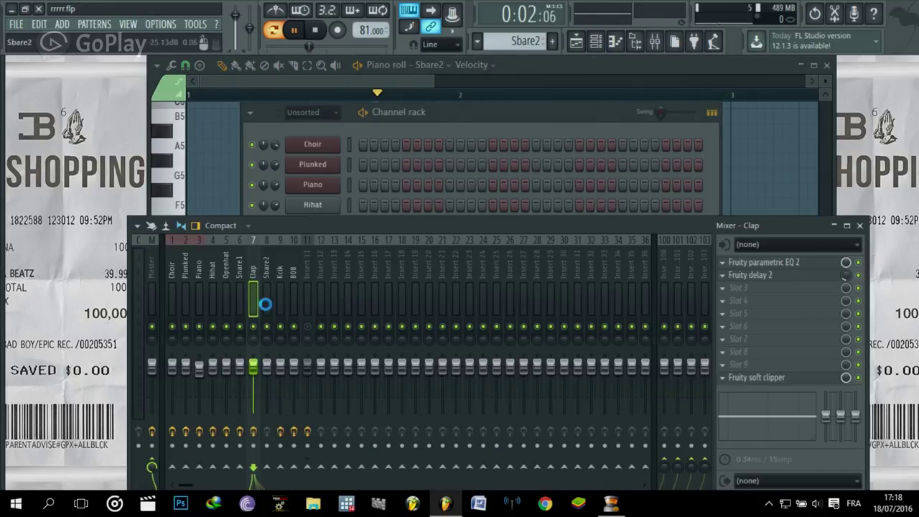
click(265, 266)
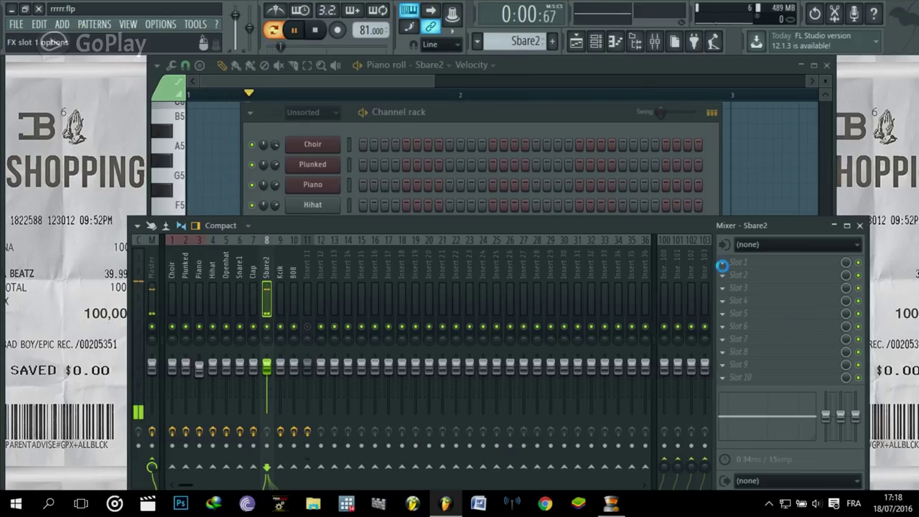
click(722, 265)
click(766, 57)
- Shape the Sbare2 EQ with a steep band 1 high pass cutting the lows and slightly raised bands 5, 6 and 7
drag(294, 156, 556, 156)
drag(380, 269, 406, 318)
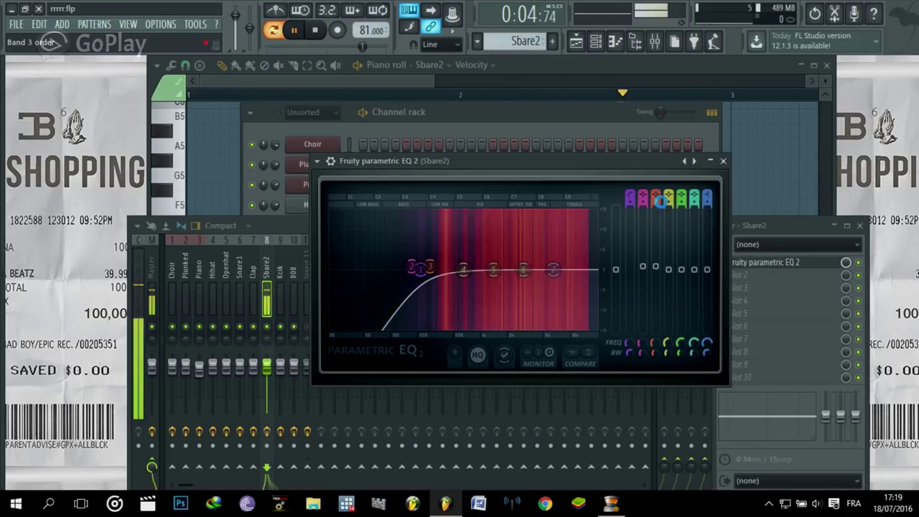
drag(629, 202, 629, 188)
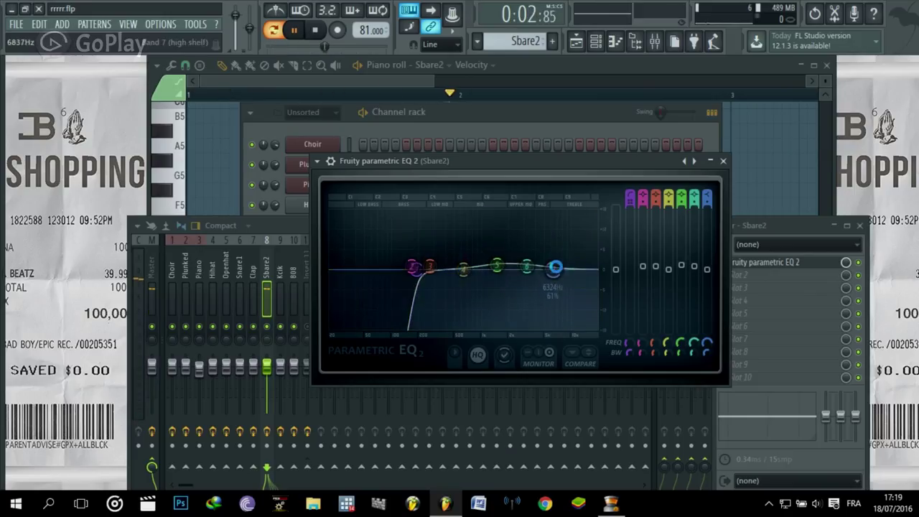
drag(424, 261, 403, 256)
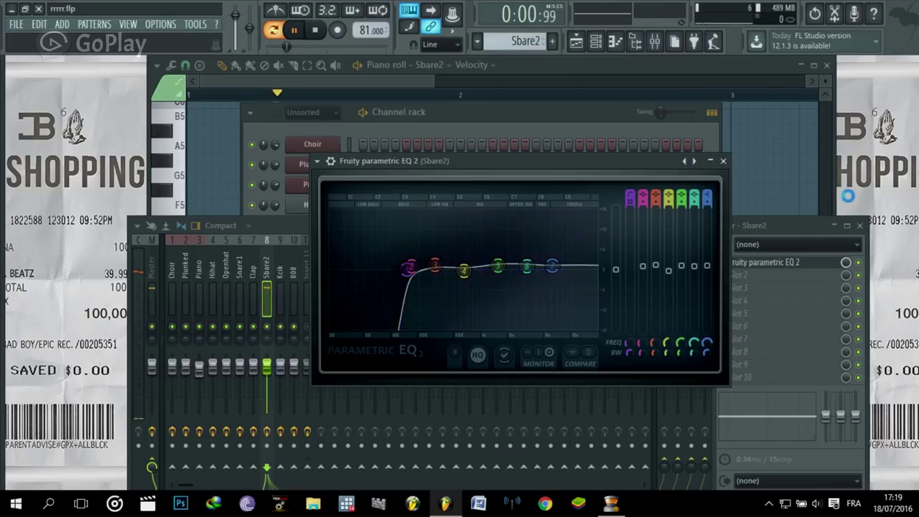
click(725, 161)
click(859, 225)
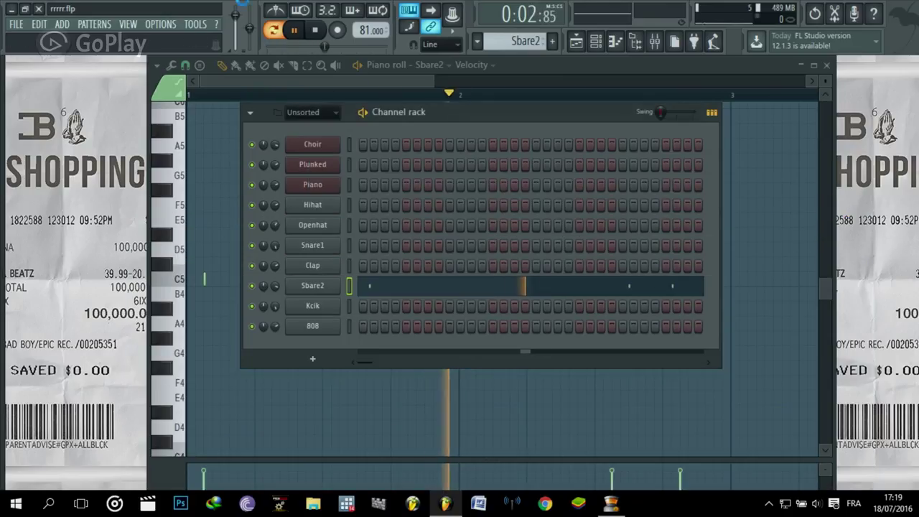
- Switch to the Kcik pattern and review its notes in the piano roll
scroll(502, 40, down, 1)
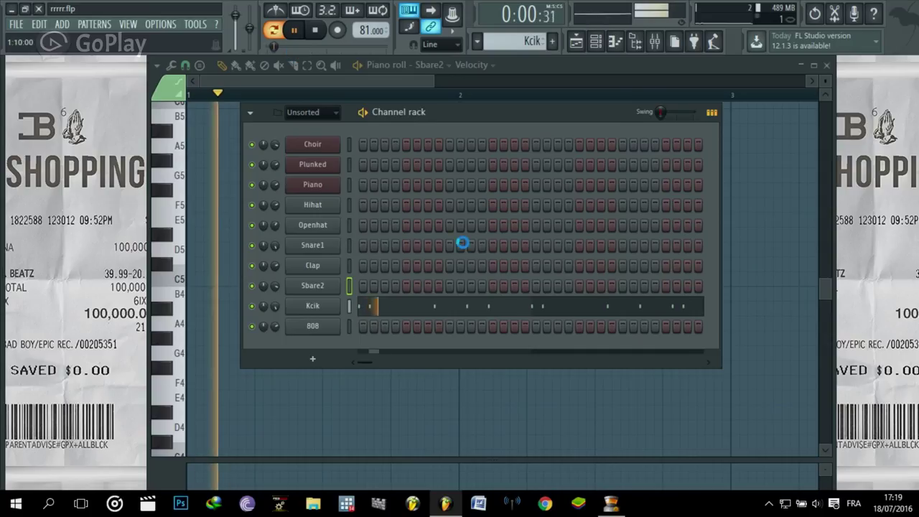
click(388, 307)
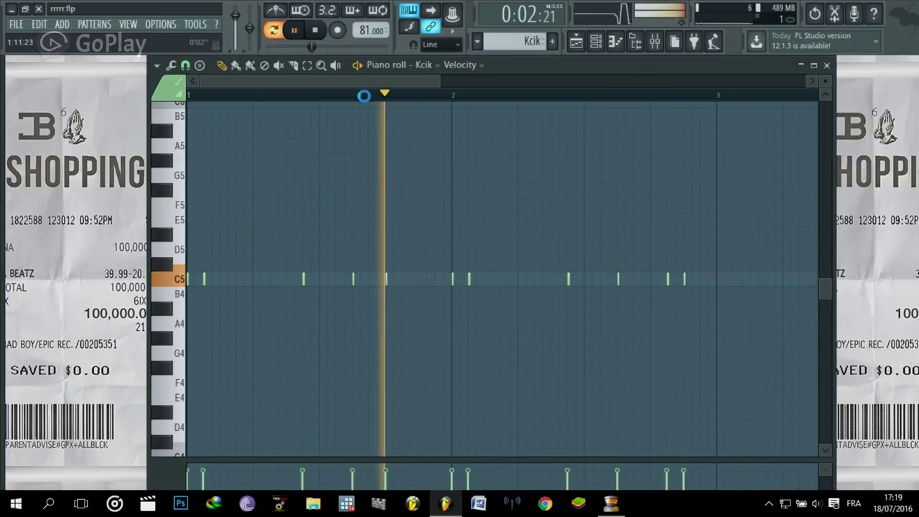
drag(352, 81, 416, 95)
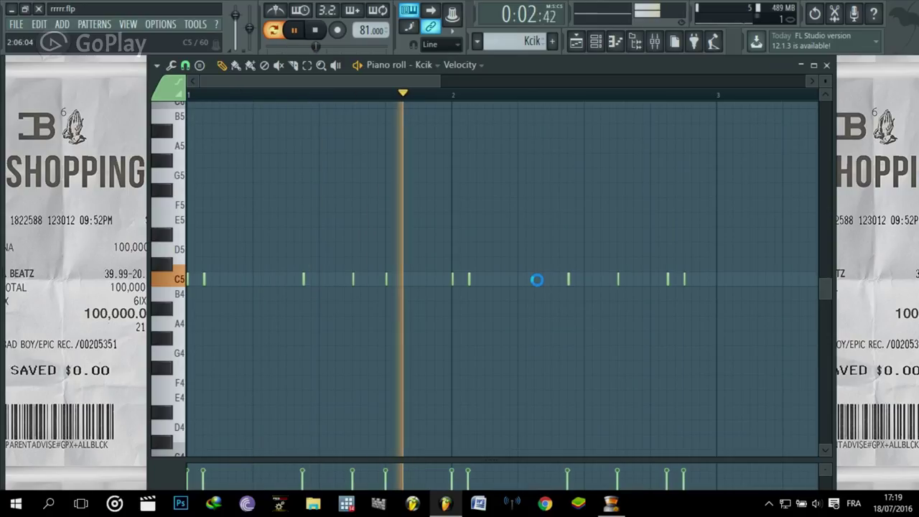
- Adjust the Kcik track's Fruity parametric EQ 2, moving the band 7 low pass slightly higher in frequency and lowering band 1 slightly
click(655, 41)
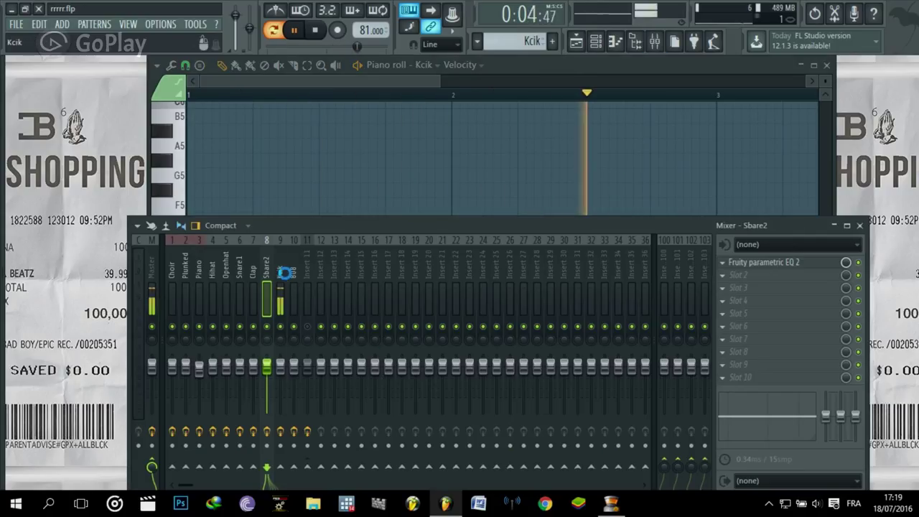
click(282, 287)
click(751, 262)
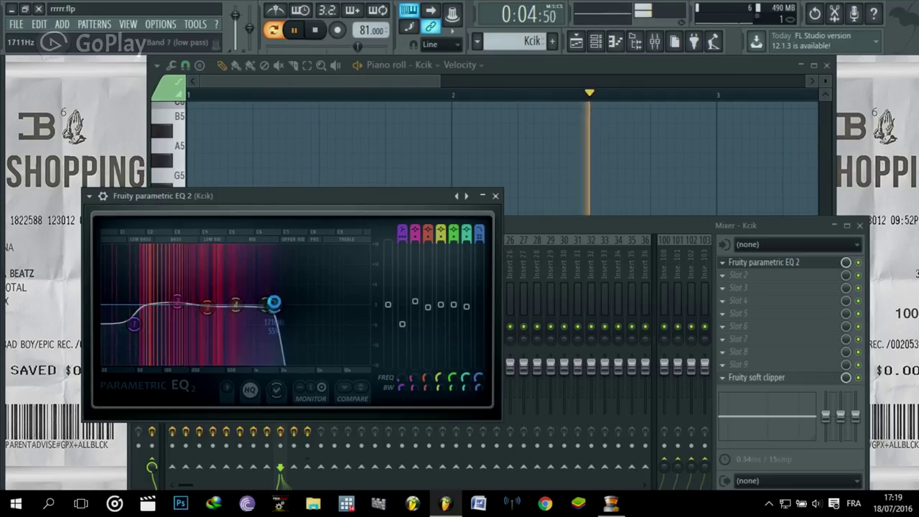
drag(267, 304, 377, 305)
mouse_move(275, 304)
mouse_down()
mouse_move(256, 305)
mouse_move(425, 307)
mouse_move(287, 306)
mouse_up()
mouse_move(134, 323)
mouse_down()
mouse_move(129, 287)
mouse_move(136, 326)
mouse_up()
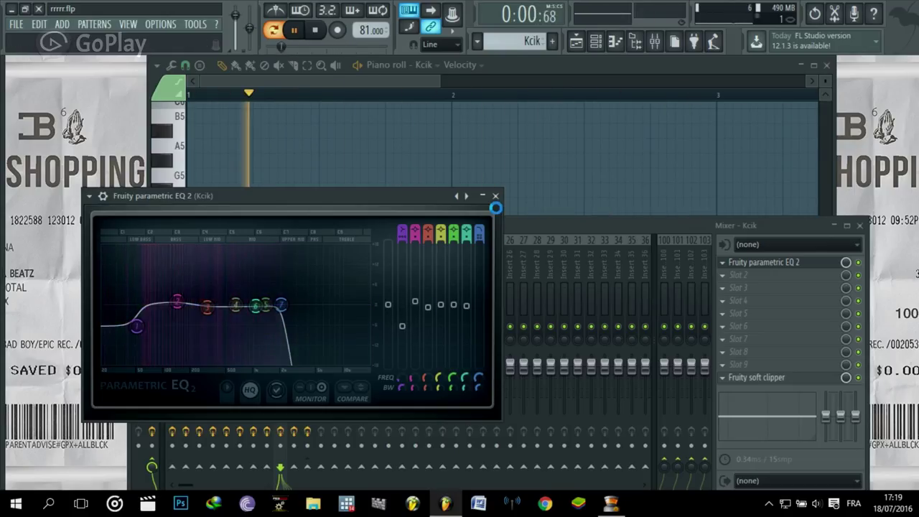
click(495, 196)
click(859, 226)
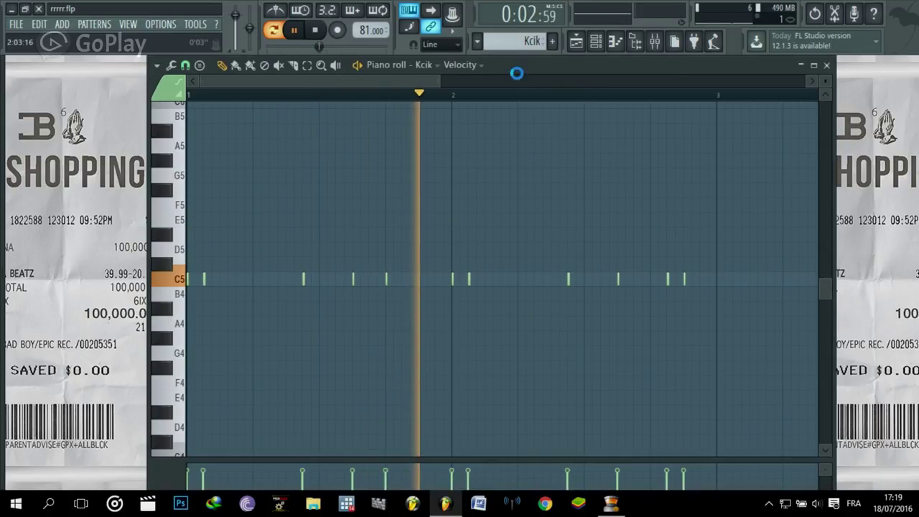
- Switch to the 808 pattern, play it and review its notes and slide notes in the piano roll
key(F6)
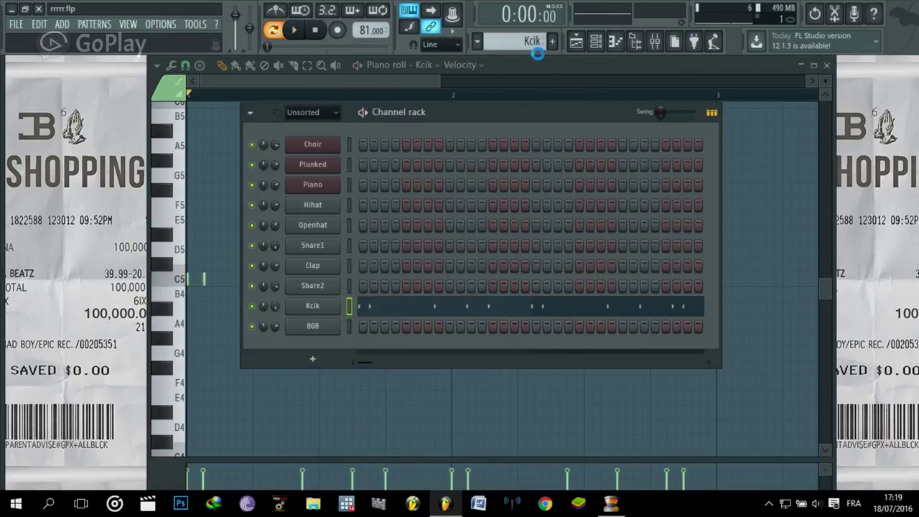
scroll(516, 41, down, 1)
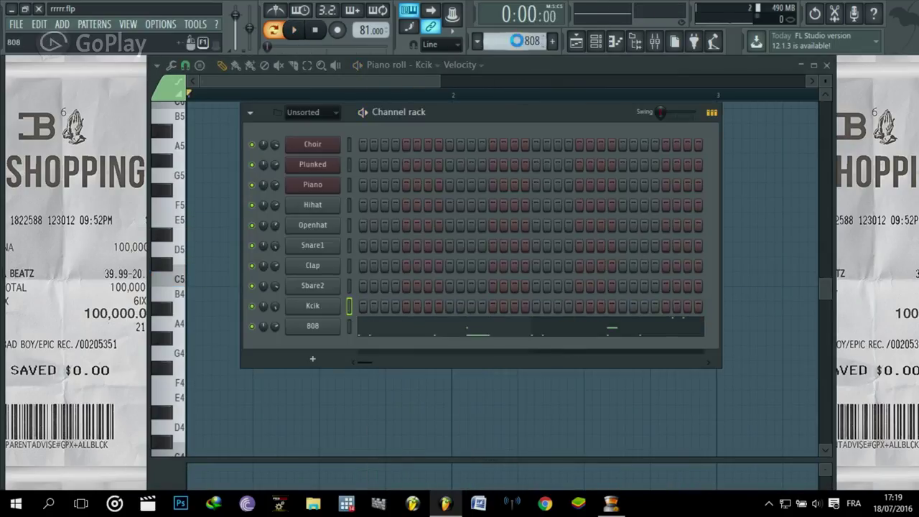
click(289, 29)
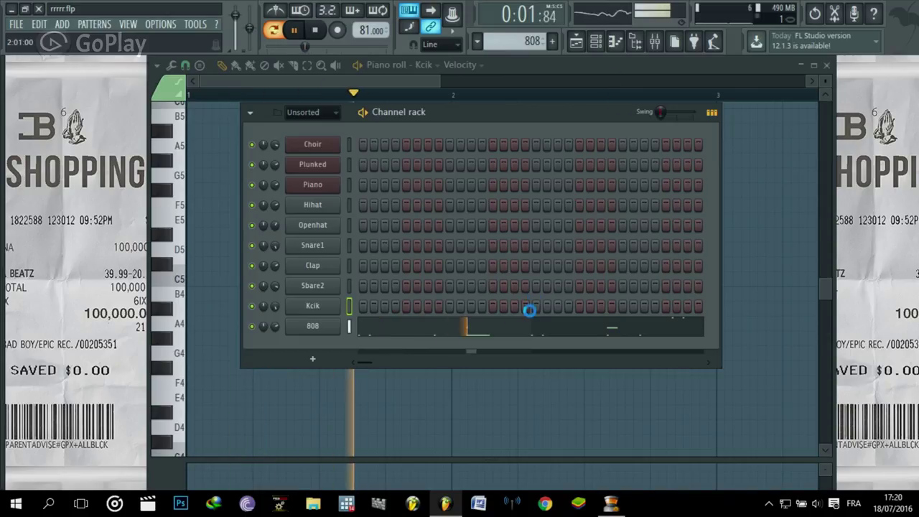
click(508, 330)
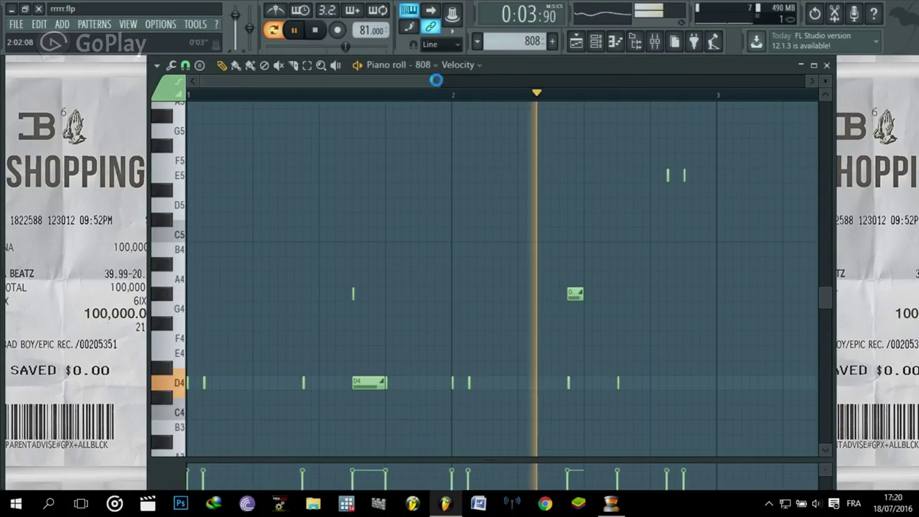
drag(416, 75, 391, 73)
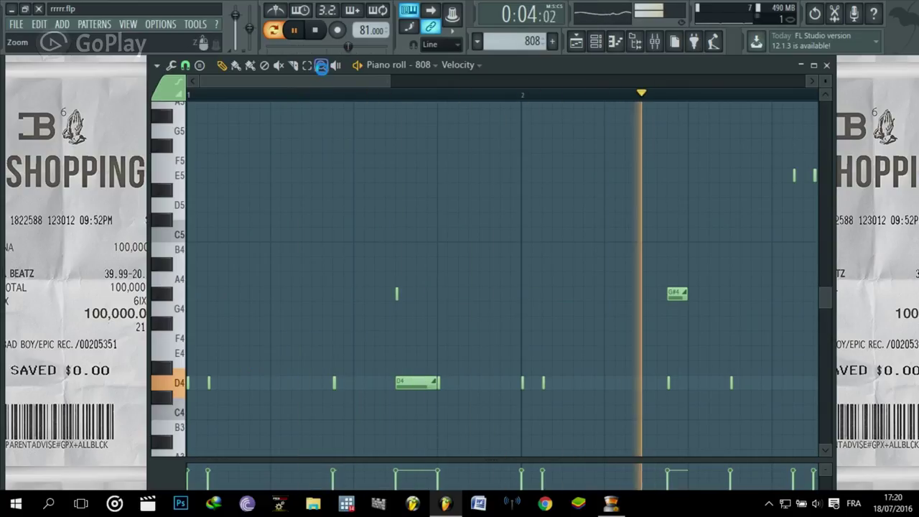
drag(321, 80, 367, 89)
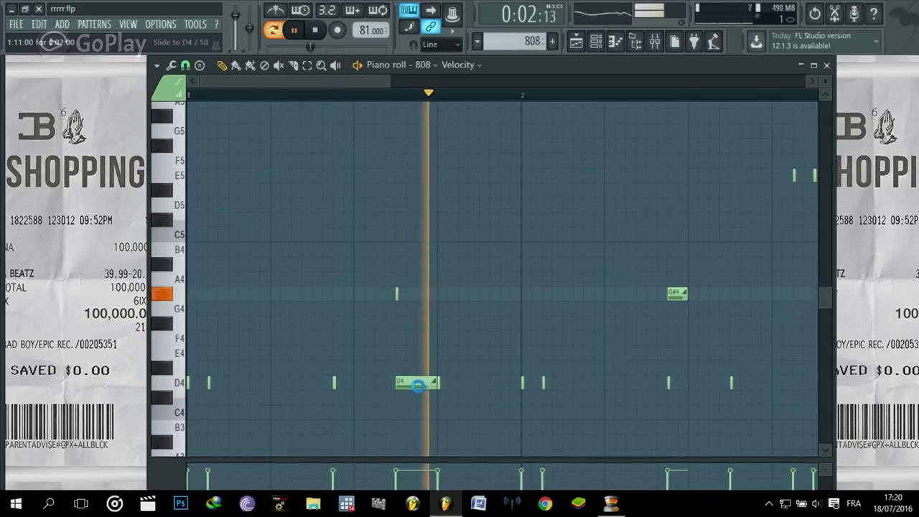
drag(340, 80, 398, 91)
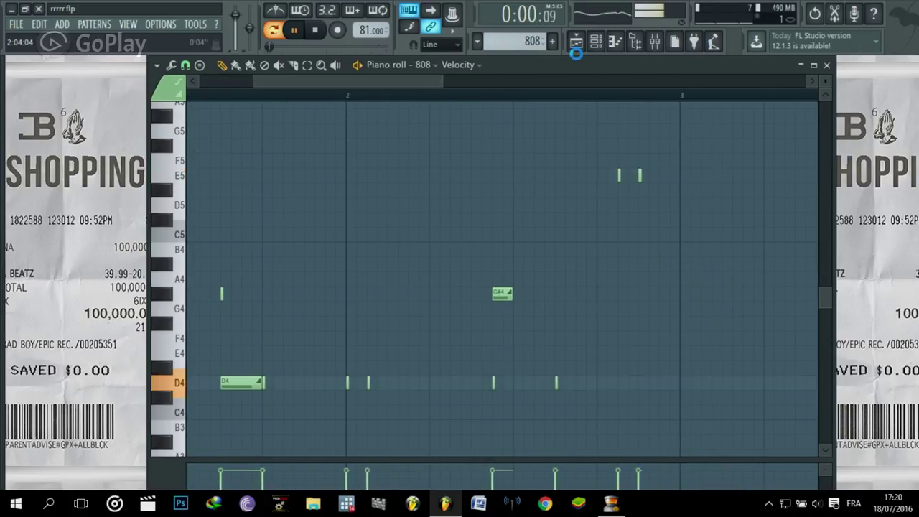
- Adjust the 808 track's Fruity parametric EQ 2, moving the band 1 low cut slightly higher in frequency
click(595, 41)
click(655, 41)
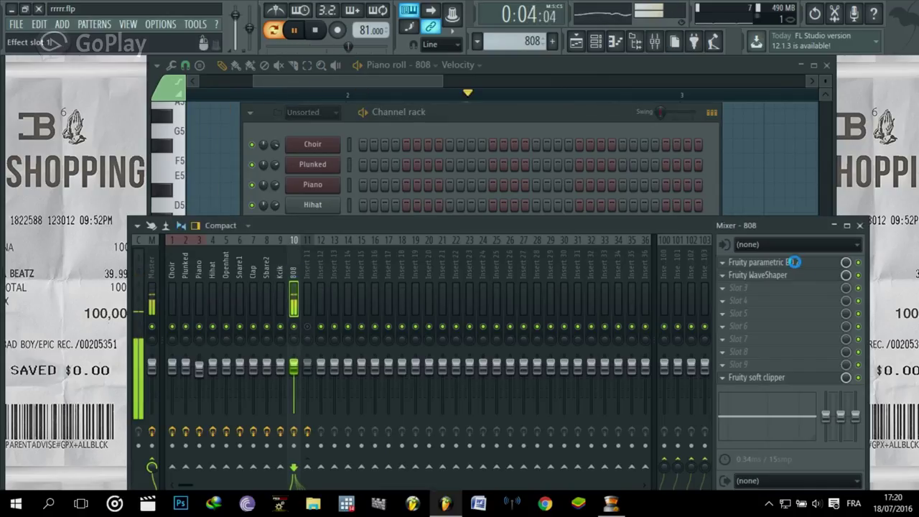
click(794, 262)
drag(305, 329, 303, 339)
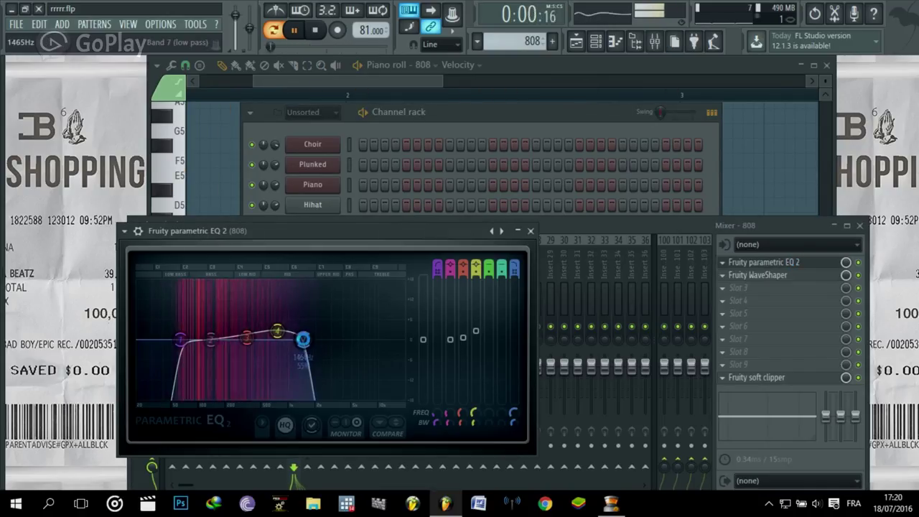
drag(428, 349, 313, 339)
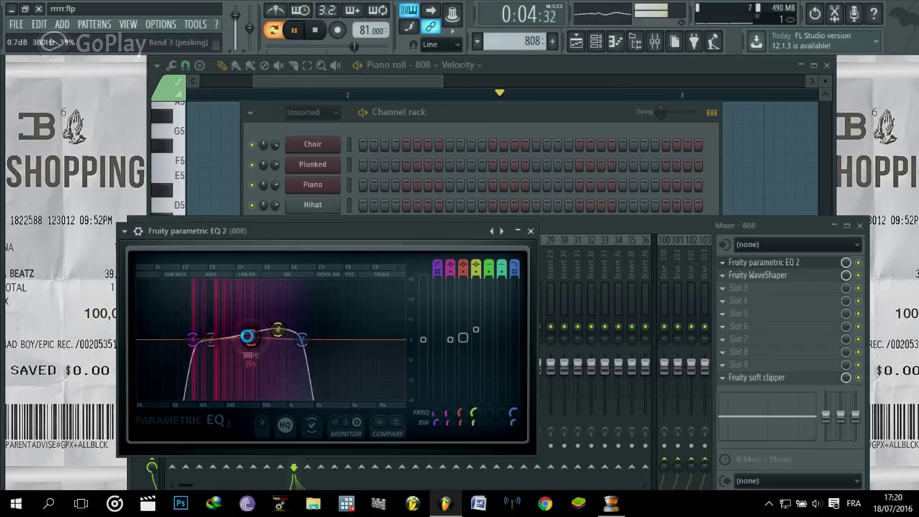
click(527, 232)
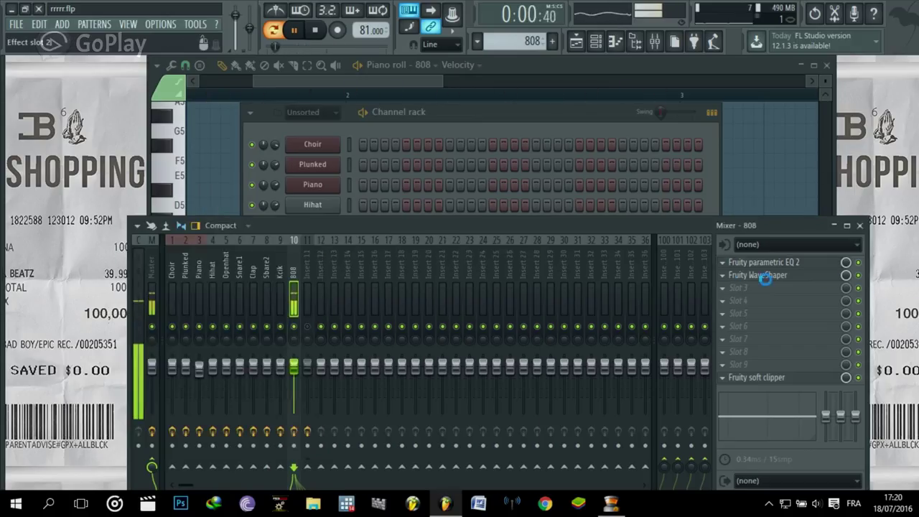
- Choose Fruity WaveShaper for the second effect slot of the 808 mixer track and examine its curve
click(721, 275)
mouse_move(728, 216)
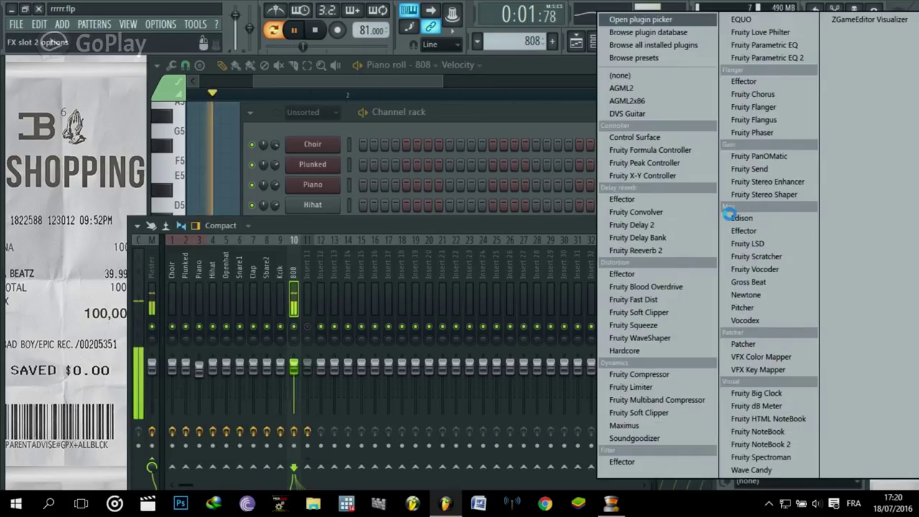
click(632, 340)
click(758, 276)
click(758, 276)
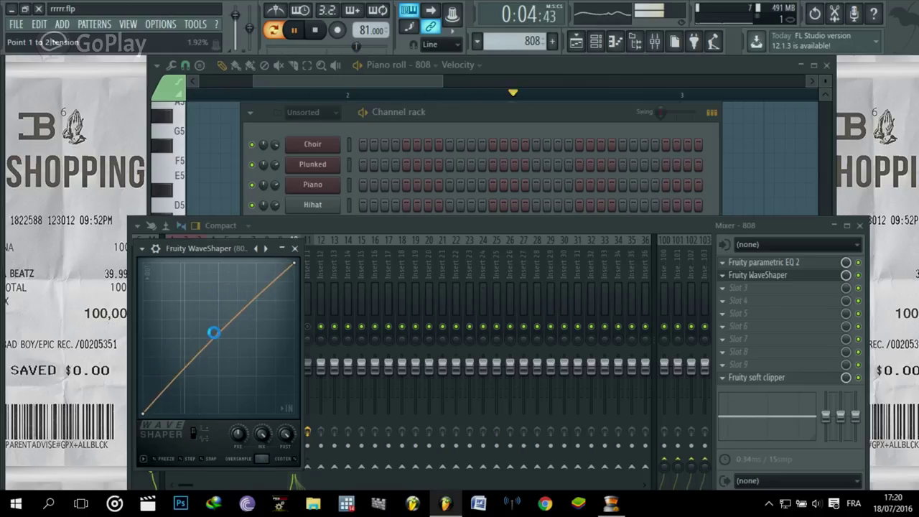
click(294, 249)
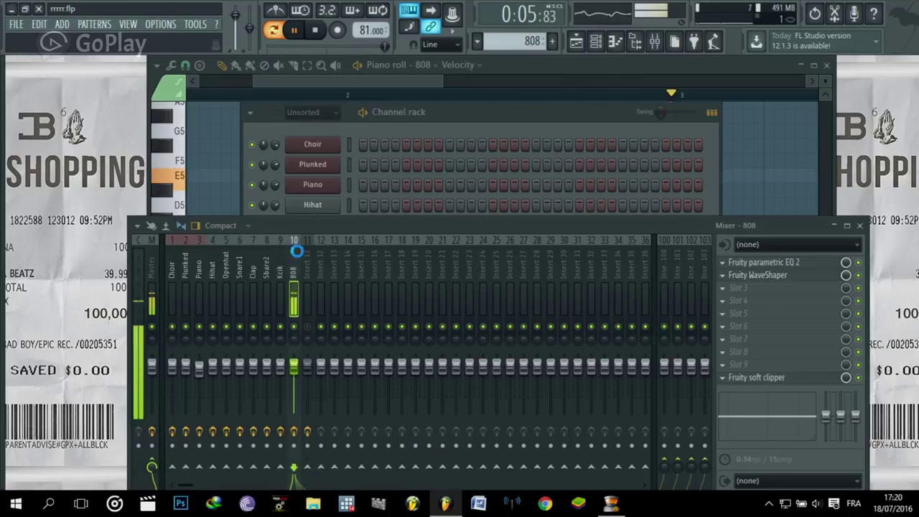
- Look over the project's pattern list and the song arrangement in the playlist
click(523, 122)
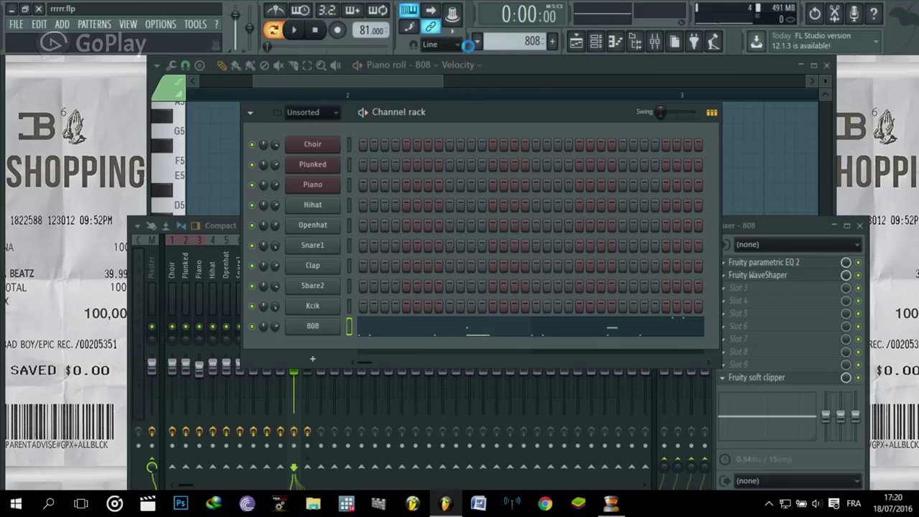
click(475, 42)
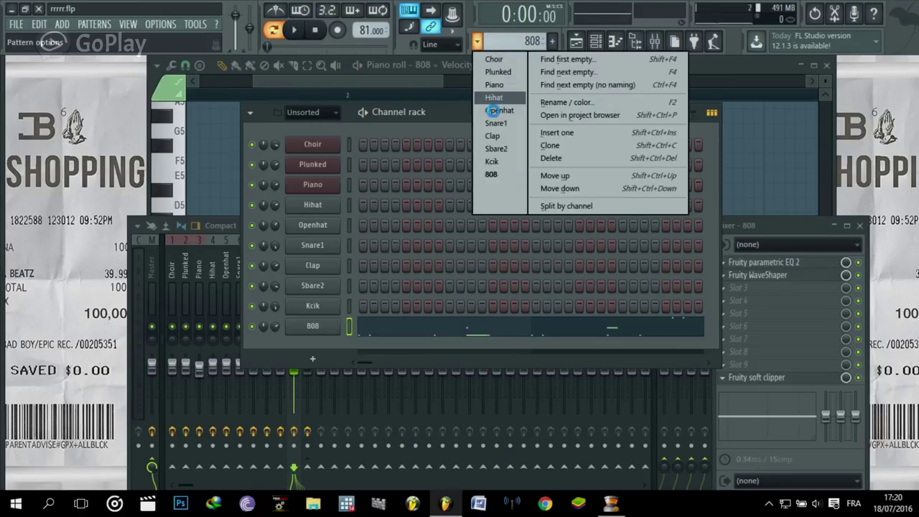
click(415, 124)
click(575, 41)
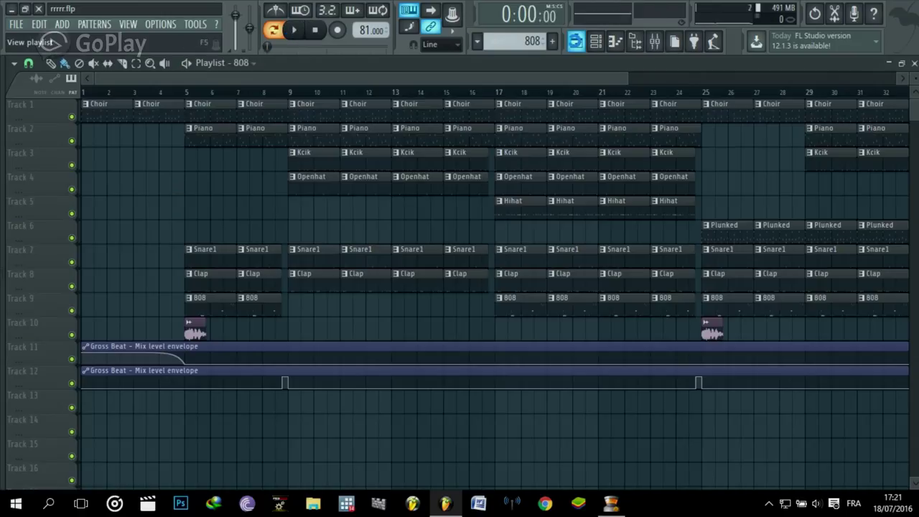
- Open Gross Beat on the Master mixer track and examine its time envelope
click(653, 42)
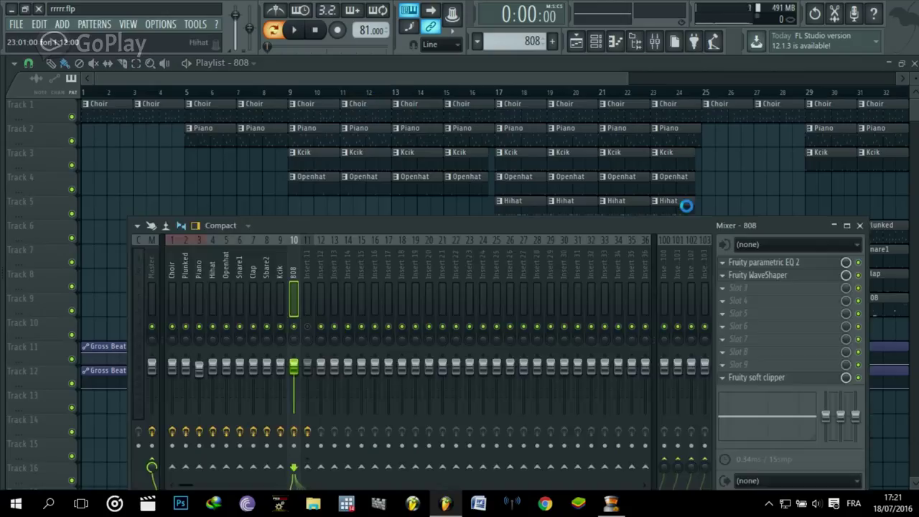
click(152, 287)
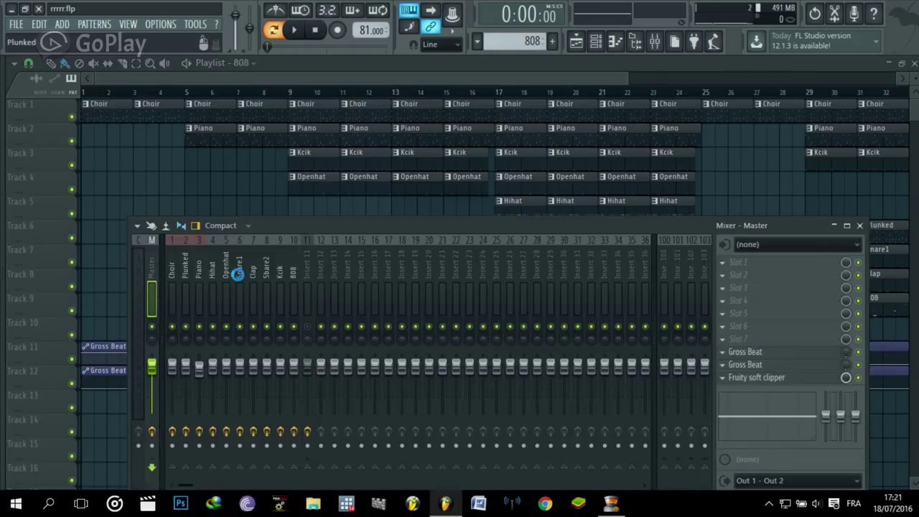
click(774, 366)
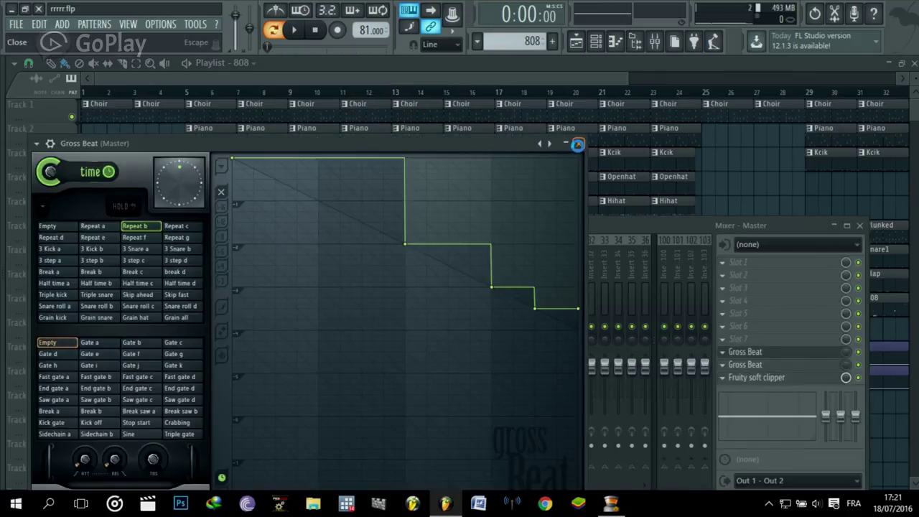
- Close Gross Beat and play the song arrangement from the start in the playlist, raising the system volume
click(577, 144)
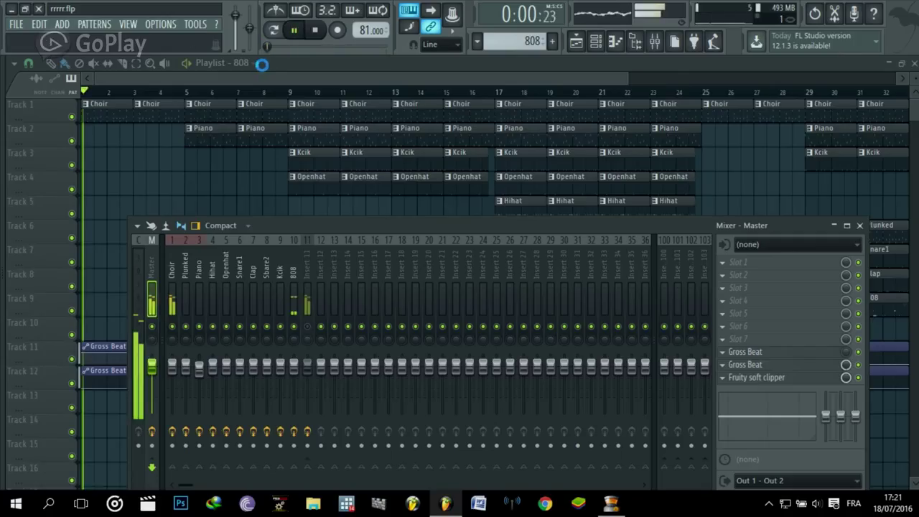
click(255, 75)
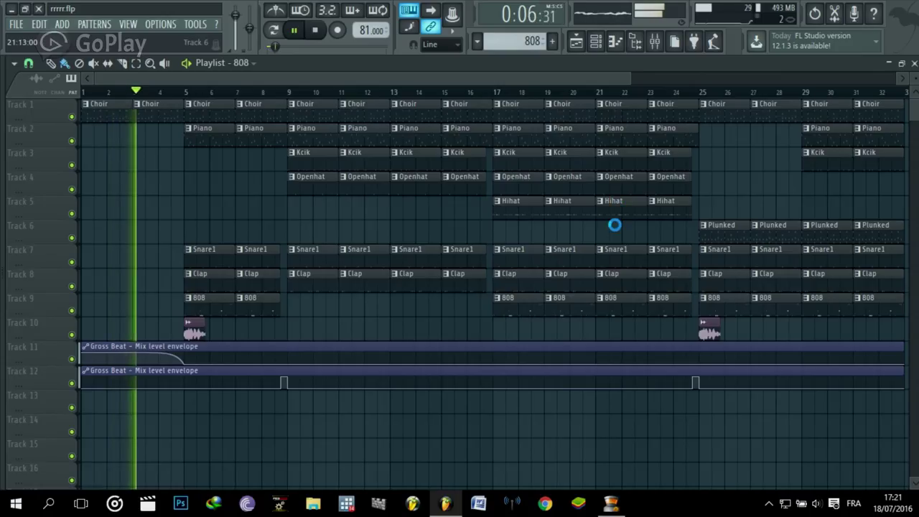
click(610, 504)
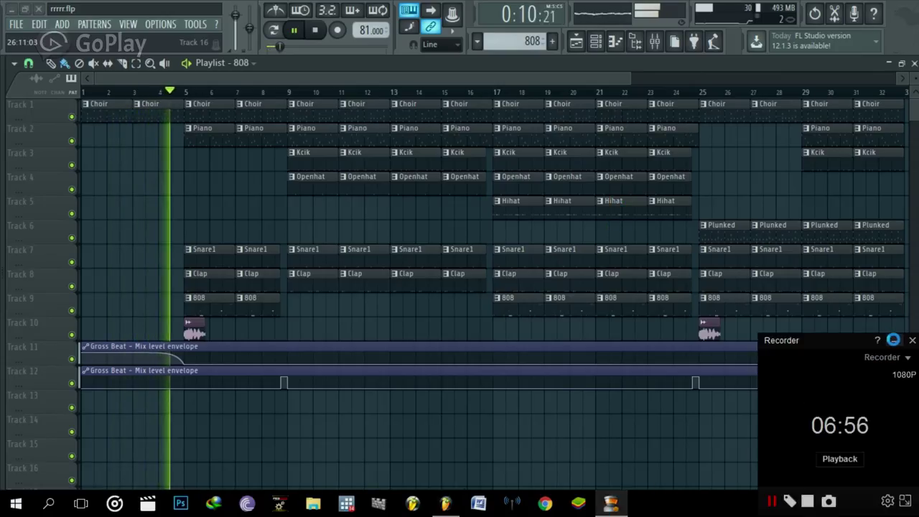
click(891, 339)
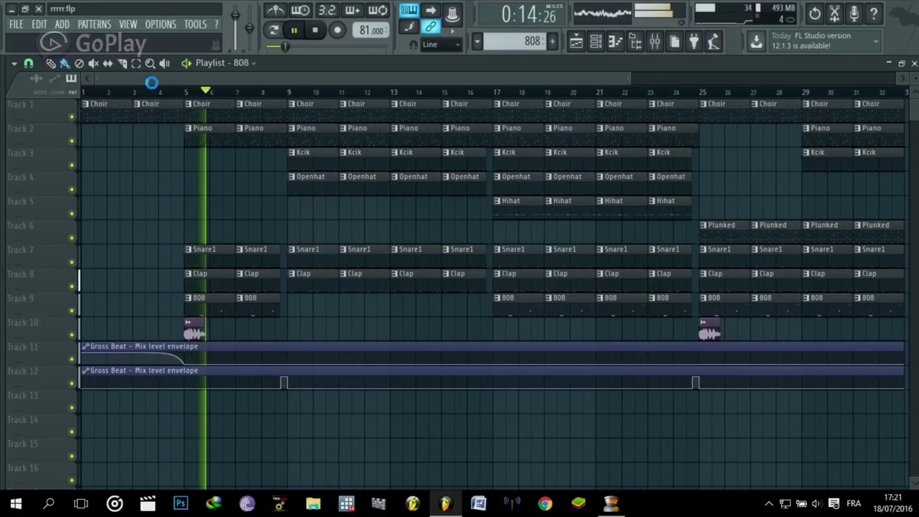
key(XF86AudioRaiseVolume)
drag(267, 82, 220, 67)
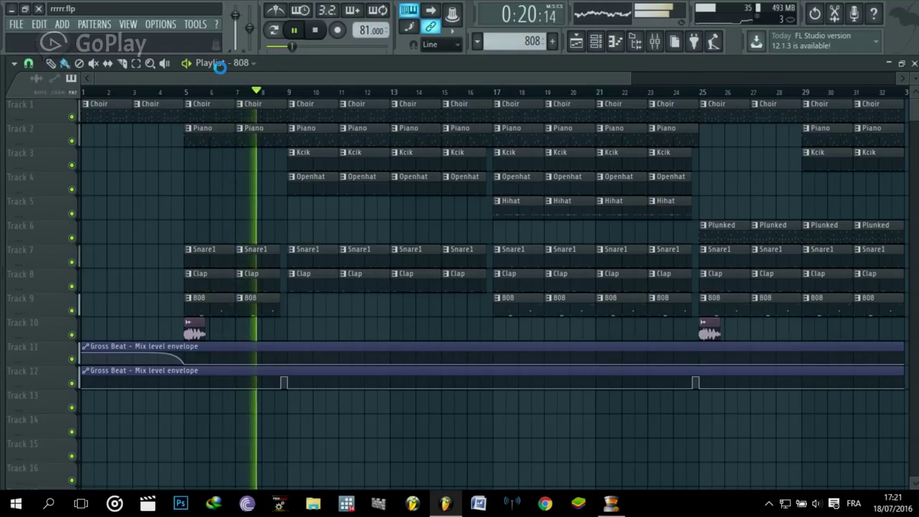
drag(300, 78, 224, 81)
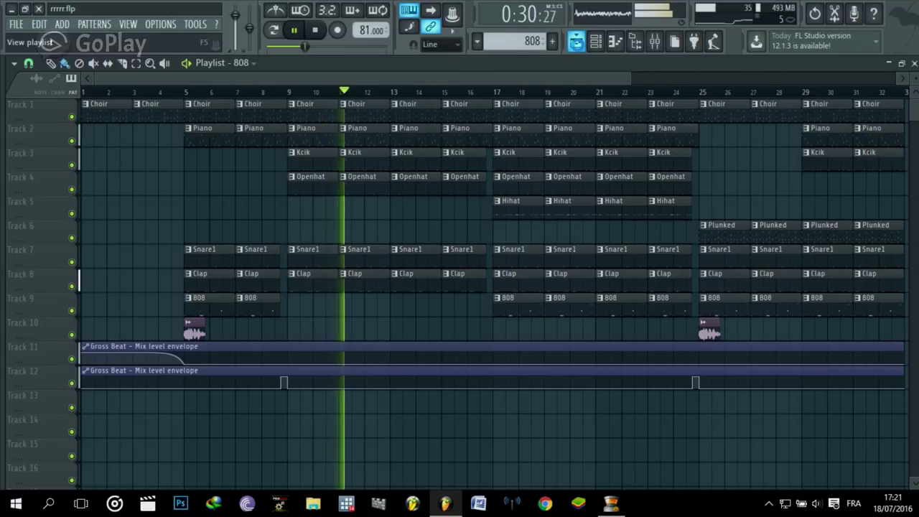
- Close the channel rack, mixer and piano roll windows, leaving only the playlist open
click(575, 41)
click(595, 41)
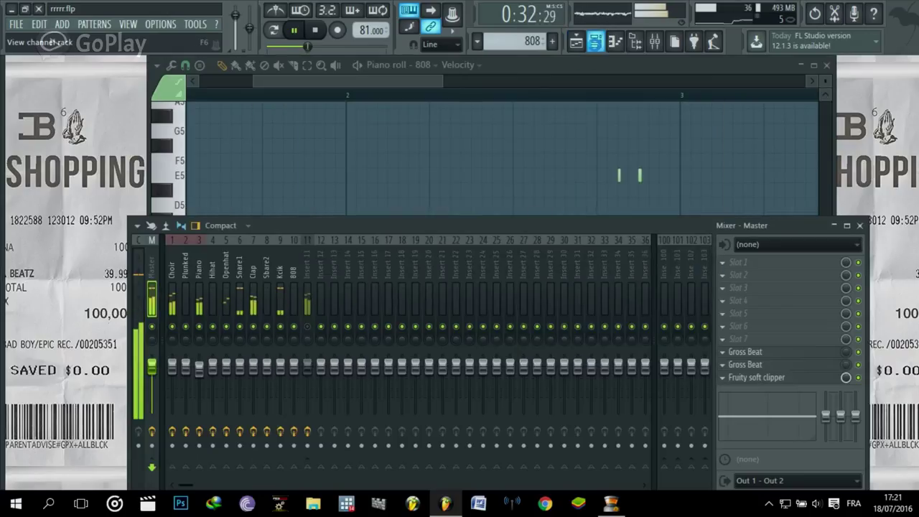
click(859, 225)
click(825, 66)
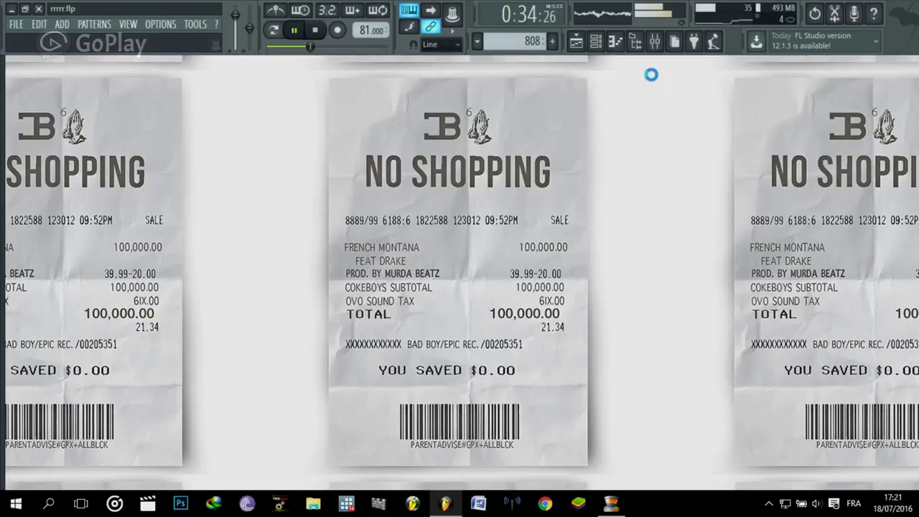
click(576, 41)
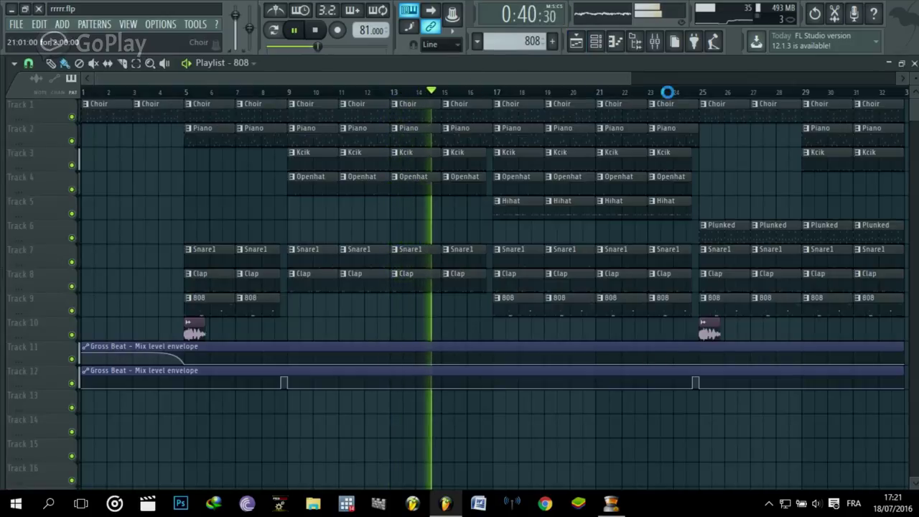
- Follow the playing arrangement through the playlist up to the end of the song at bar 33
drag(622, 80, 531, 76)
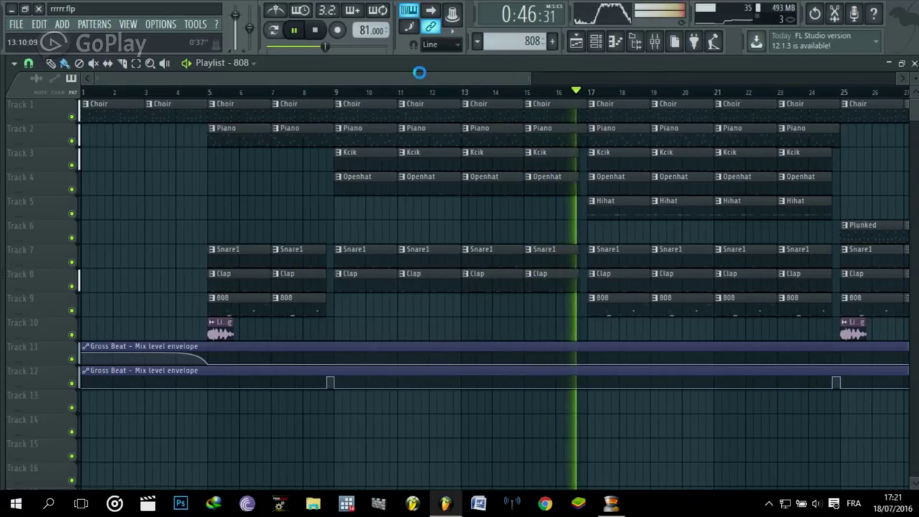
drag(412, 79, 516, 82)
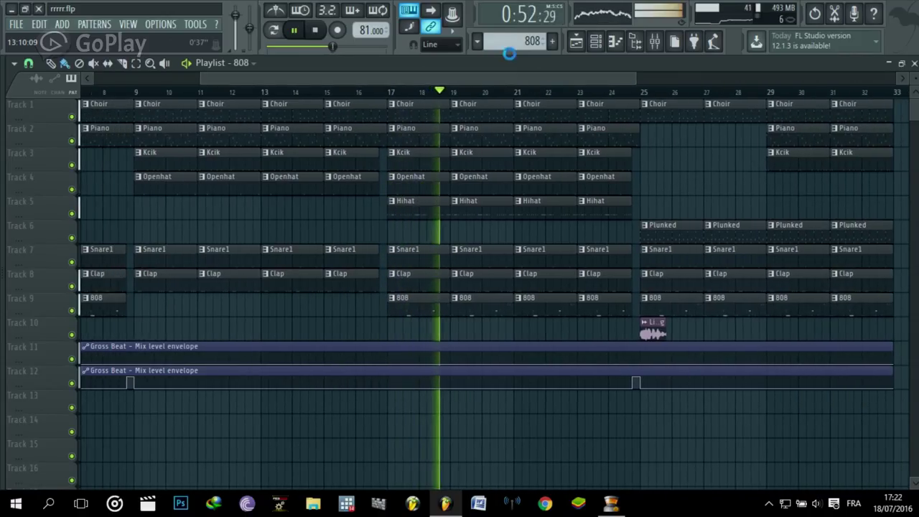
click(575, 41)
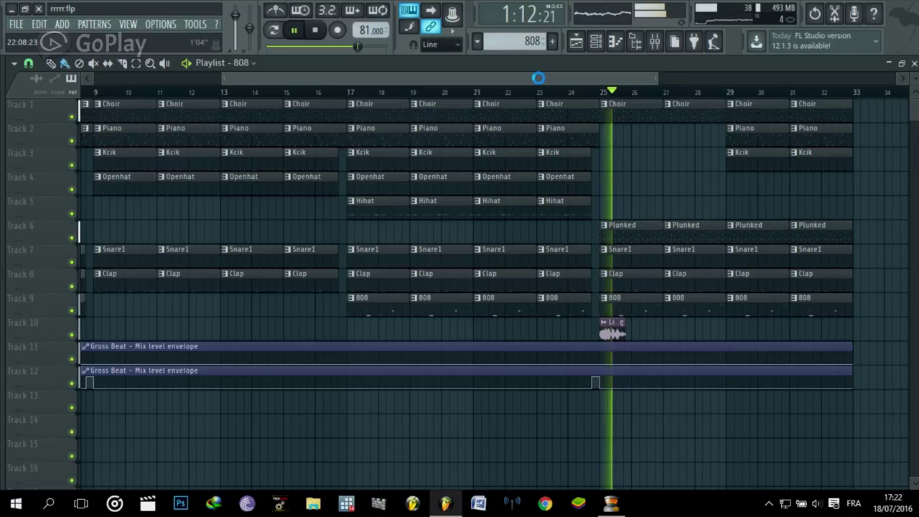
drag(539, 77, 528, 79)
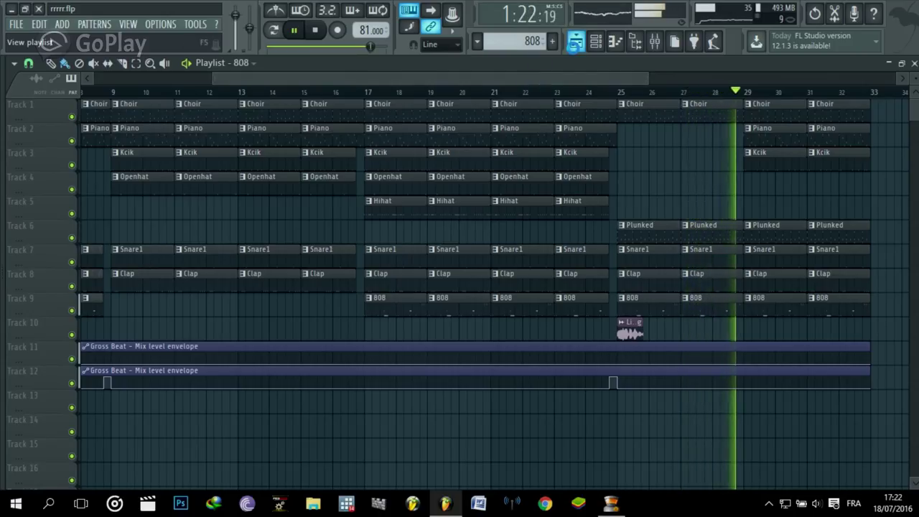
click(576, 42)
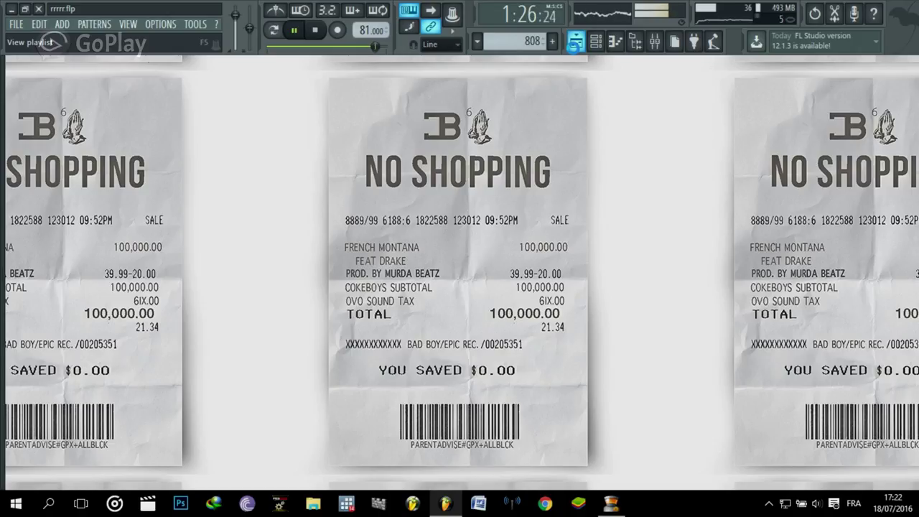
click(574, 43)
drag(519, 78, 607, 72)
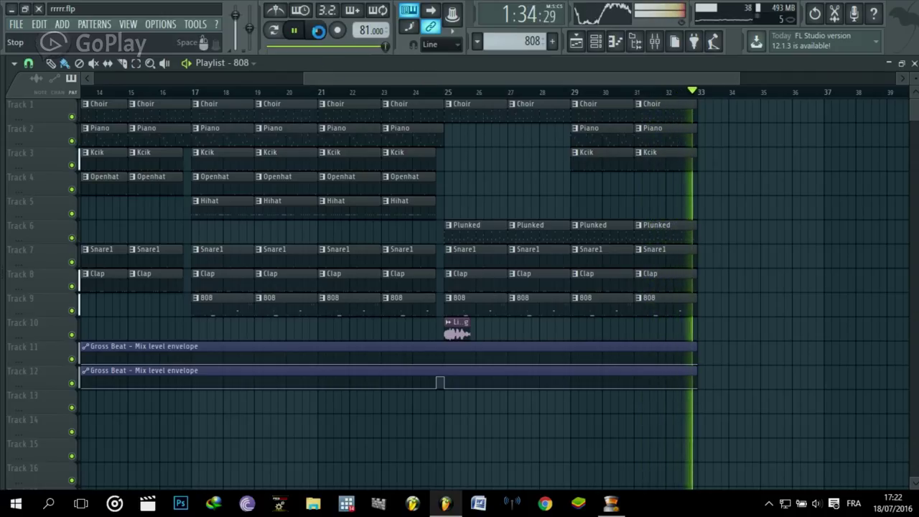
- Stop the song playback and hide the playlist window
click(318, 31)
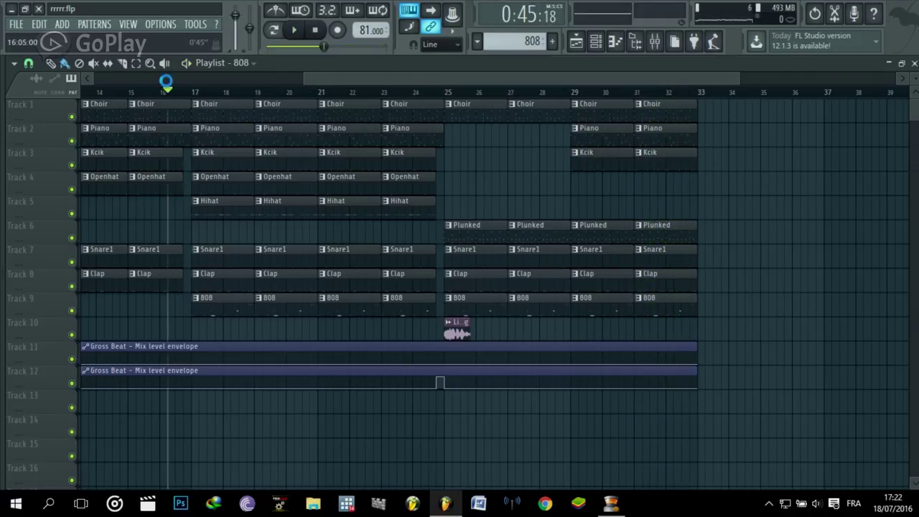
drag(338, 76, 219, 76)
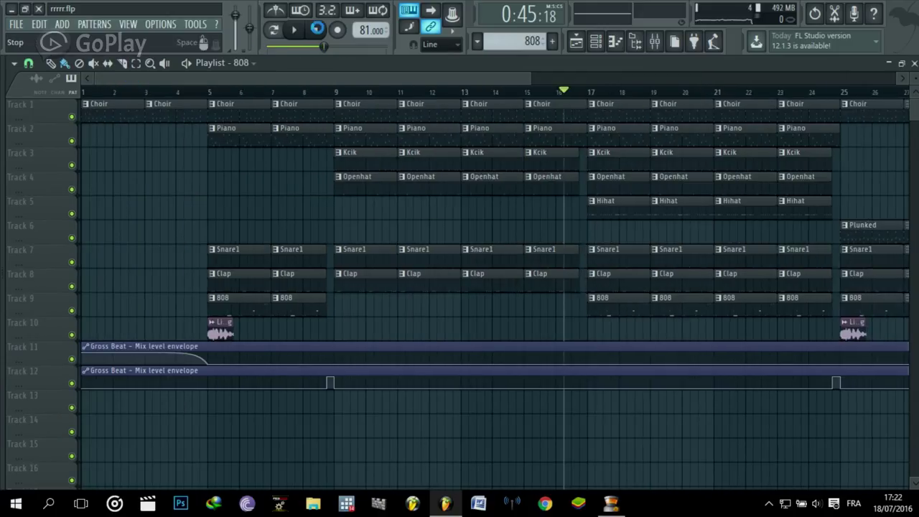
click(575, 41)
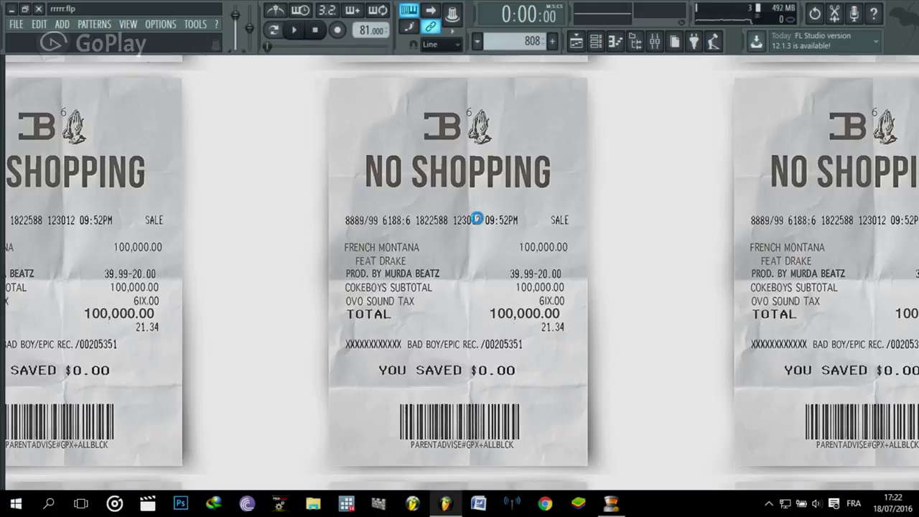